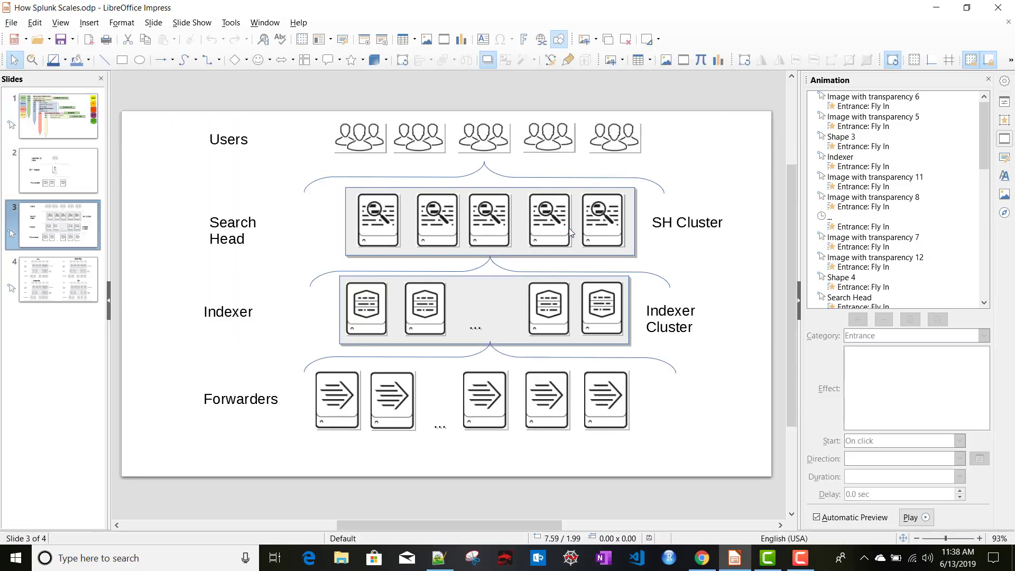
- Switch from Impress to the Google Cloud VM instances page showing indexer-1 to indexer-3 and searchhead-1
{"action": "left_click", "coordinate": [710, 568]}
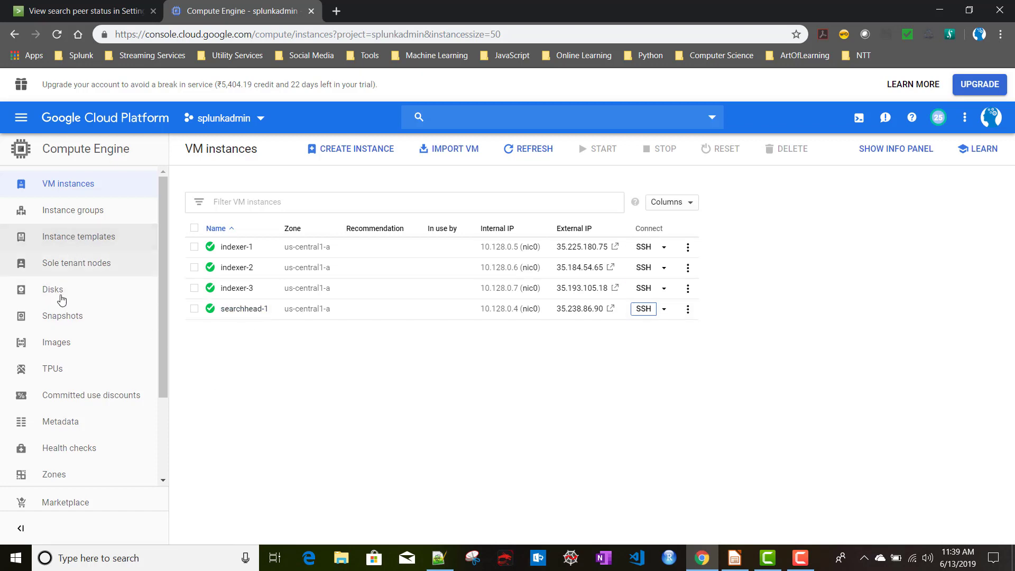
- Go to the VPC network Firewall rules list in the cloud console
{"action": "left_click", "coordinate": [21, 117]}
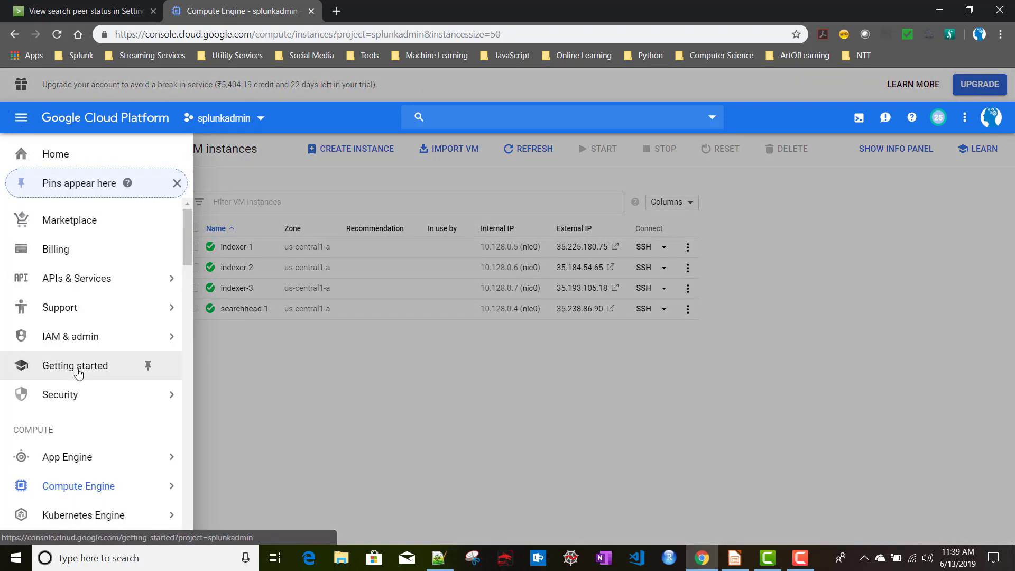
{"action": "scroll", "coordinate": [78, 374], "scroll_direction": "down", "scroll_amount": 10}
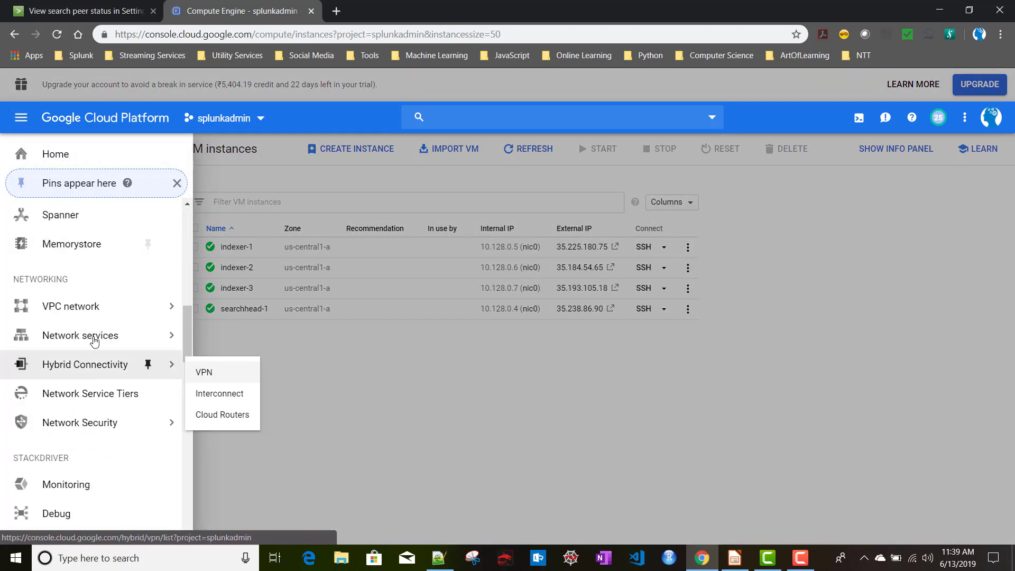
{"action": "mouse_move", "coordinate": [108, 314]}
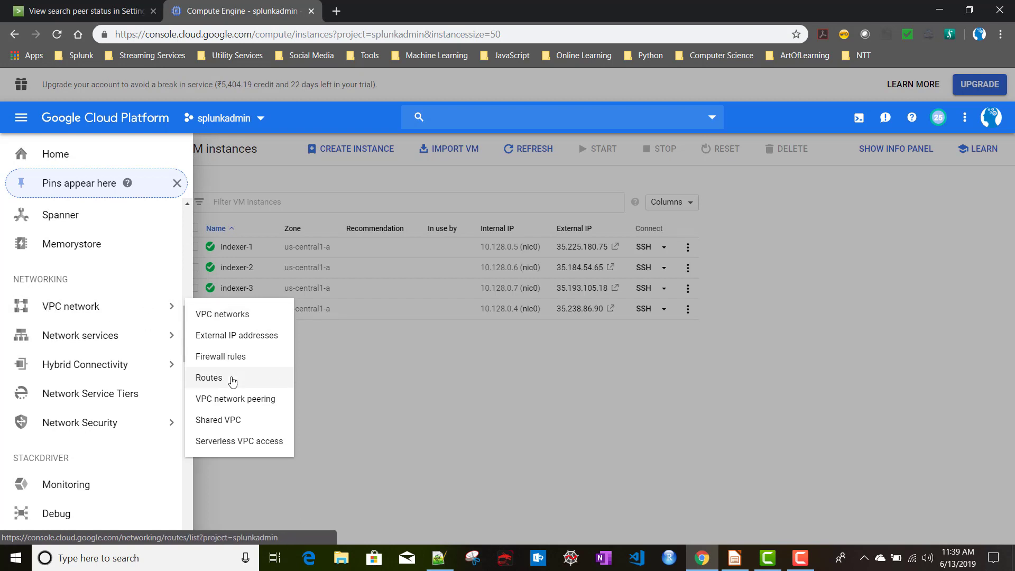
{"action": "left_click", "coordinate": [228, 358]}
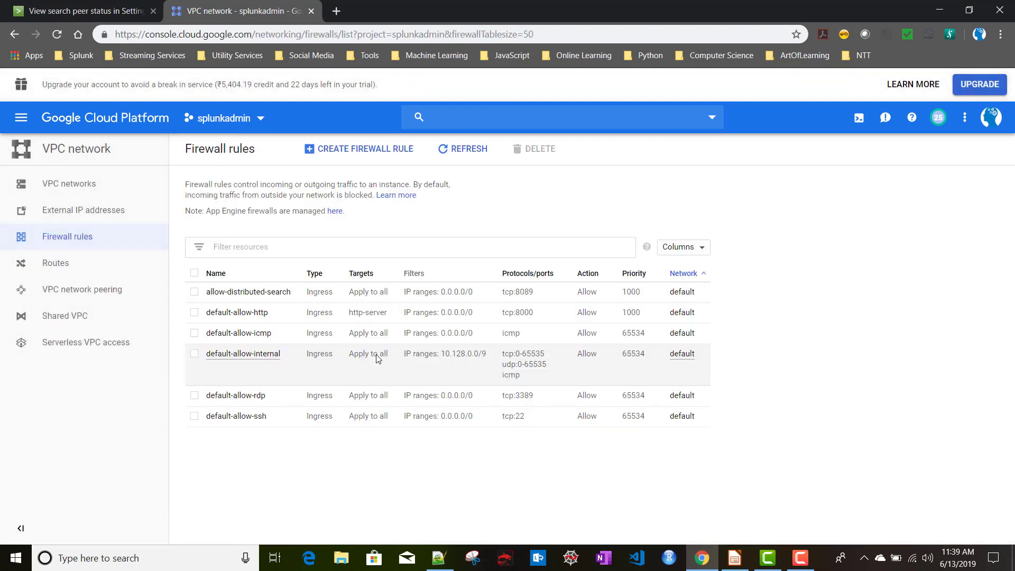
- Check allow-distributed-search's 0.0.0.0/0 source range and tcp:8089 port, then return to the rules list
{"action": "left_click", "coordinate": [267, 296]}
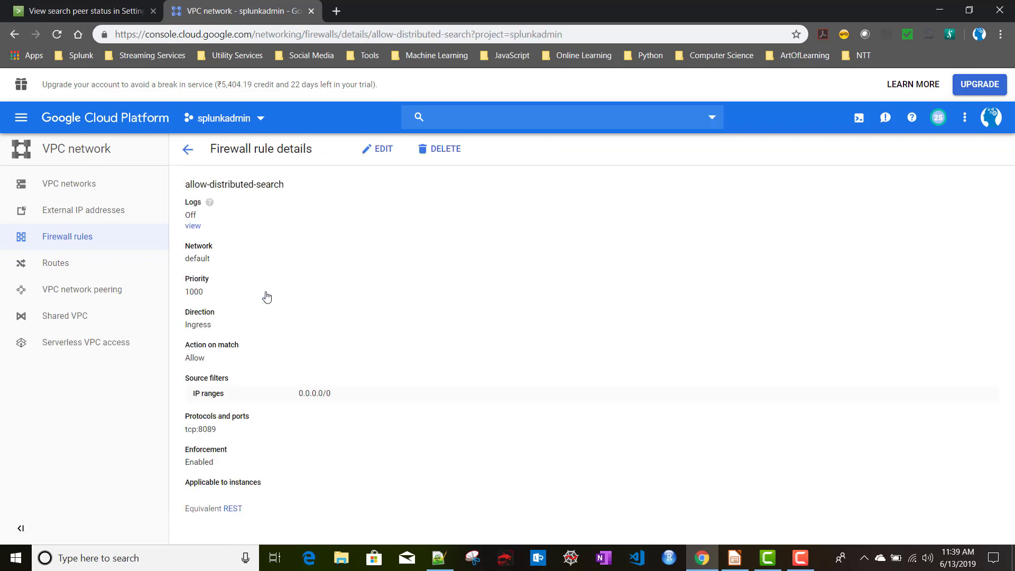
{"action": "scroll", "coordinate": [359, 333], "scroll_direction": "down", "scroll_amount": 1}
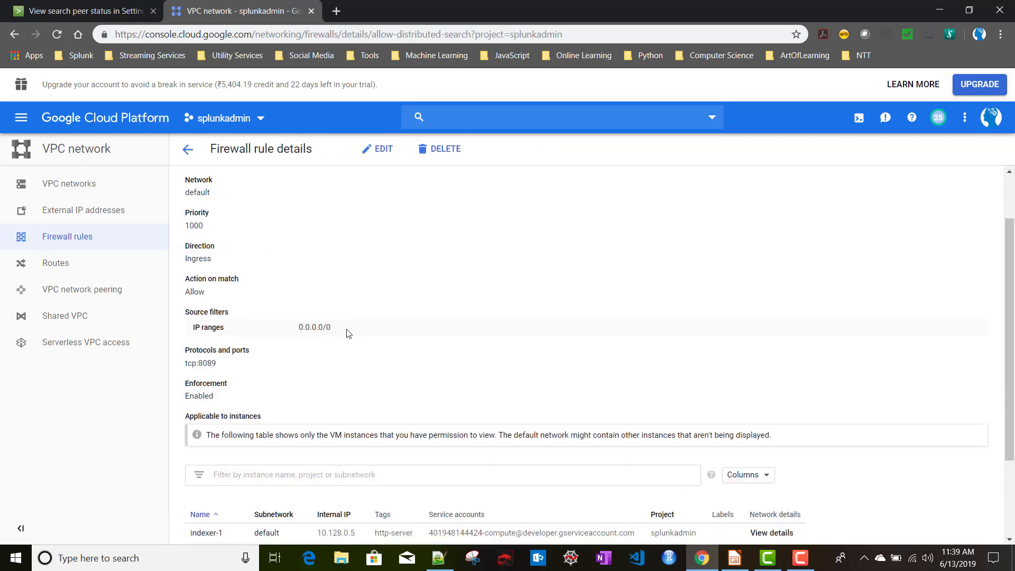
{"action": "double_click", "coordinate": [345, 328]}
{"action": "scroll", "coordinate": [354, 330], "scroll_direction": "down", "scroll_amount": 2}
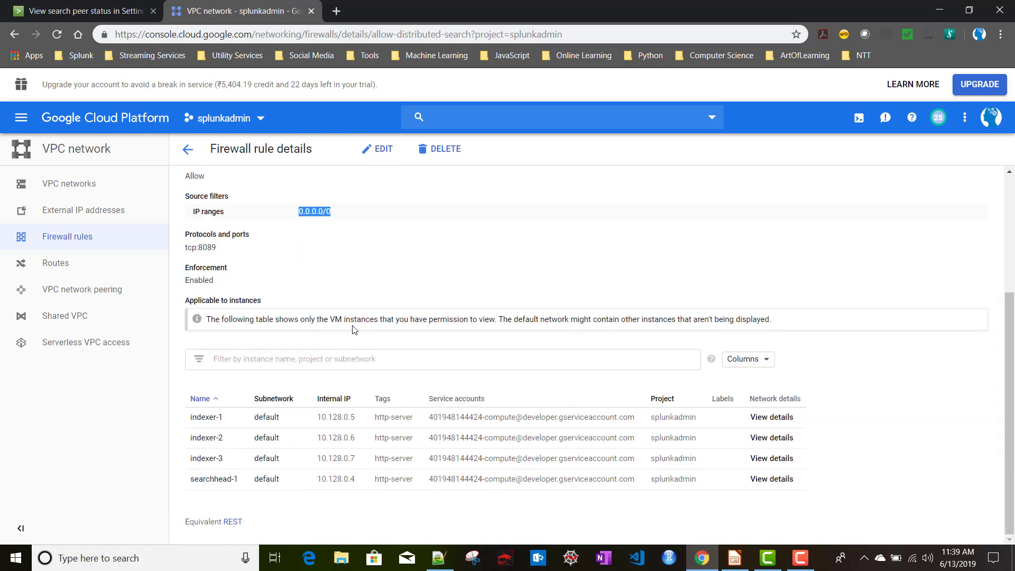
{"action": "scroll", "coordinate": [354, 329], "scroll_direction": "up", "scroll_amount": 1}
{"action": "left_click_drag", "start_coordinate": [217, 313], "coordinate": [188, 314]}
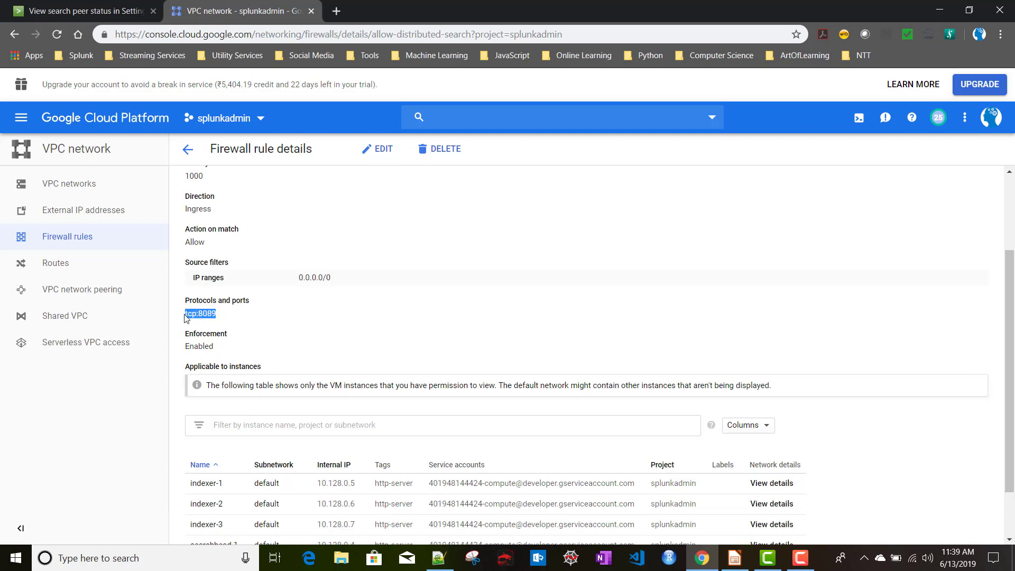
{"action": "left_click", "coordinate": [187, 148]}
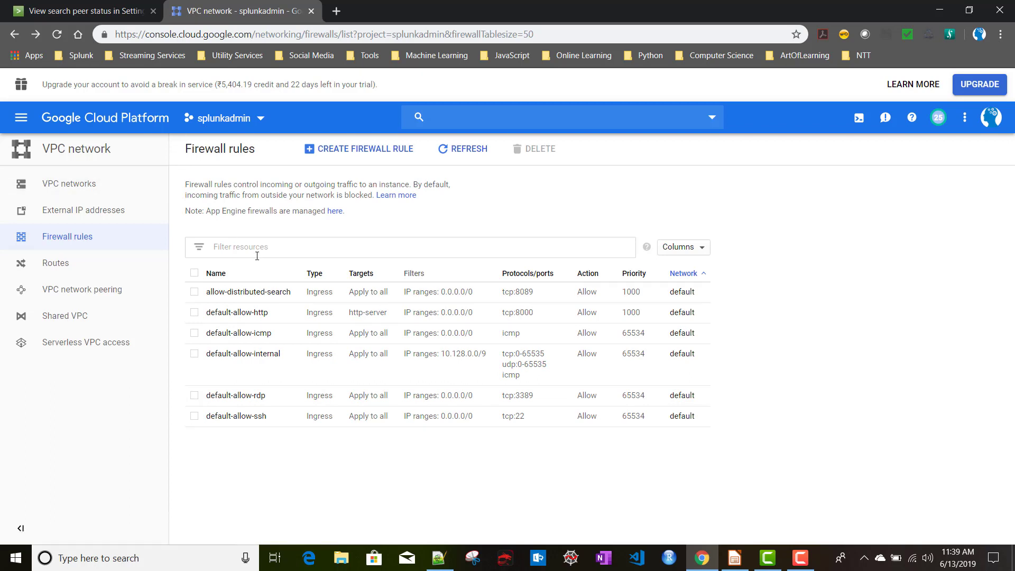
- Open a blank new tab, glance at the Notepad++ notes, and return to the firewall rules tab
{"action": "left_click", "coordinate": [336, 11]}
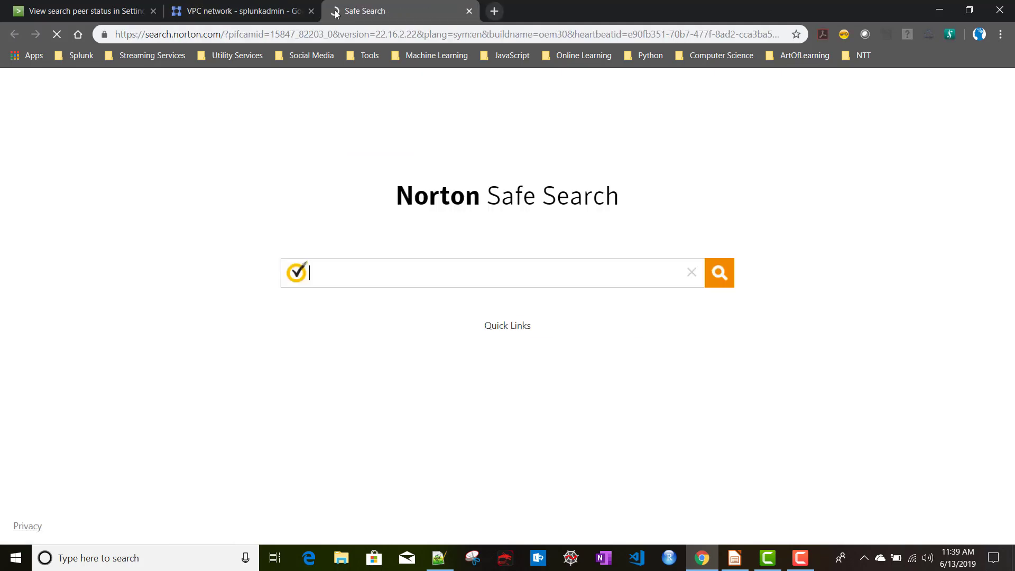
{"action": "left_click", "coordinate": [440, 557]}
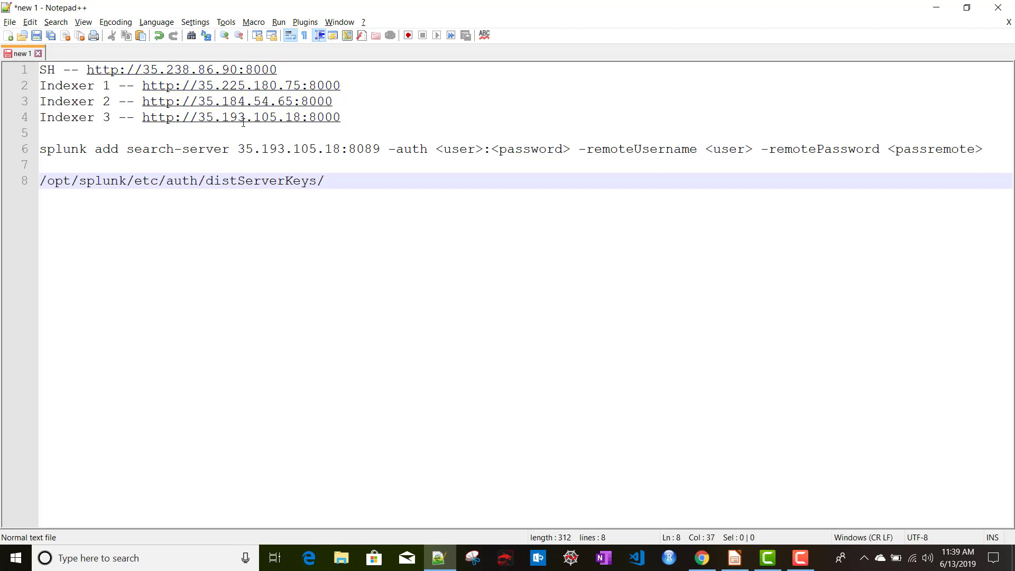
{"action": "left_click", "coordinate": [703, 559]}
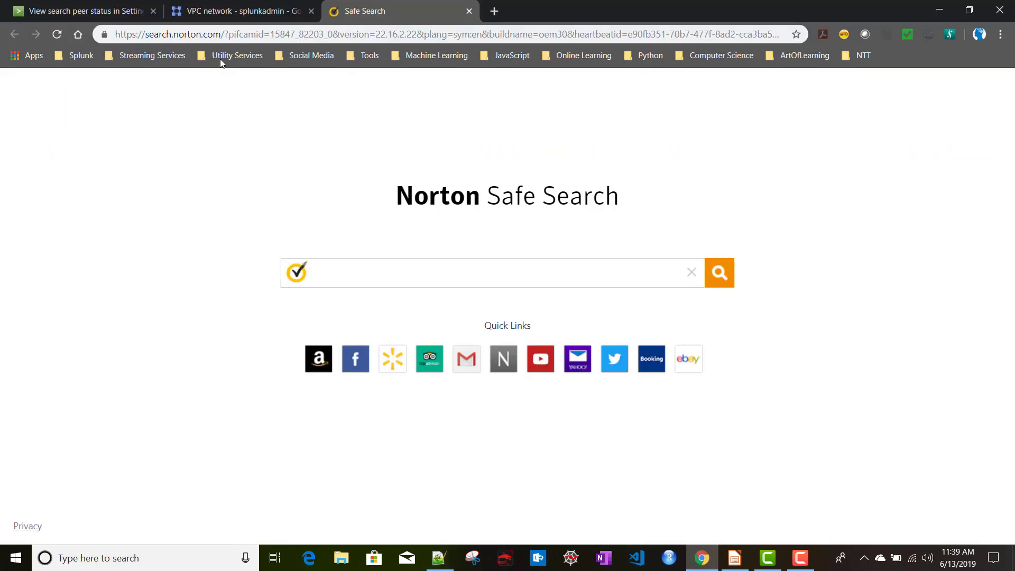
{"action": "left_click", "coordinate": [216, 10]}
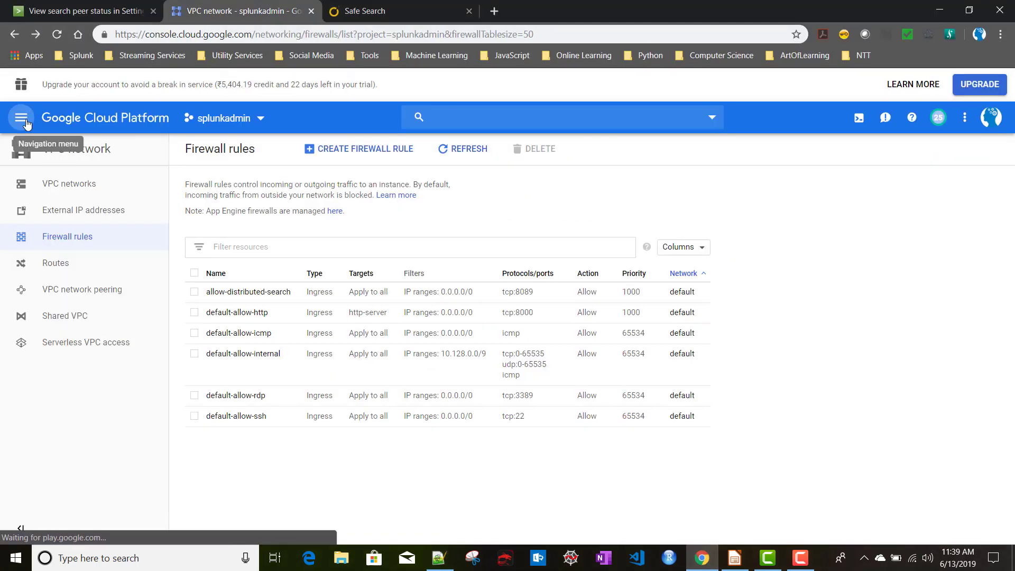
{"action": "left_click", "coordinate": [21, 118]}
{"action": "scroll", "coordinate": [73, 304], "scroll_direction": "down", "scroll_amount": 3}
{"action": "mouse_move", "coordinate": [113, 353]}
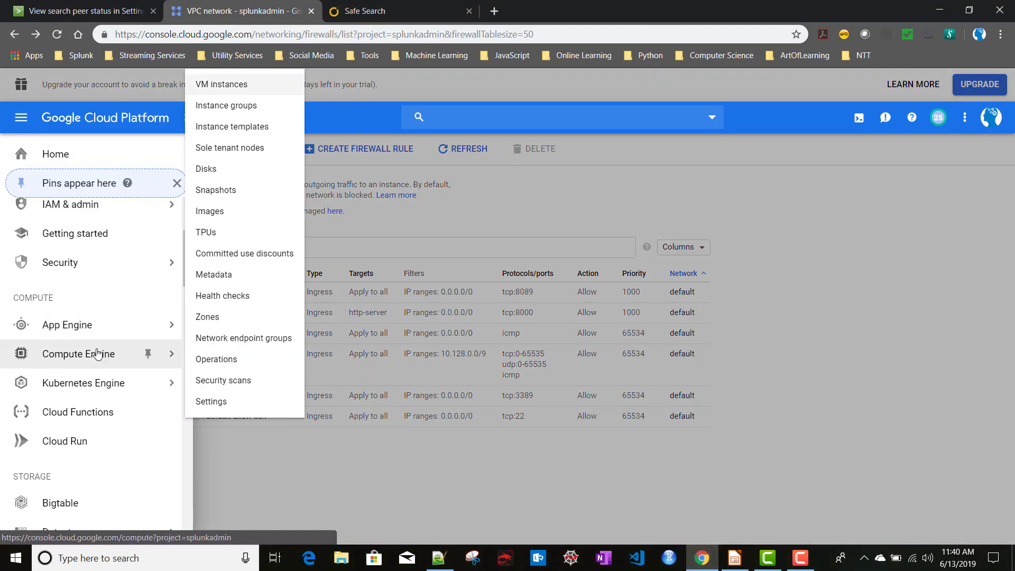
{"action": "left_click", "coordinate": [249, 87]}
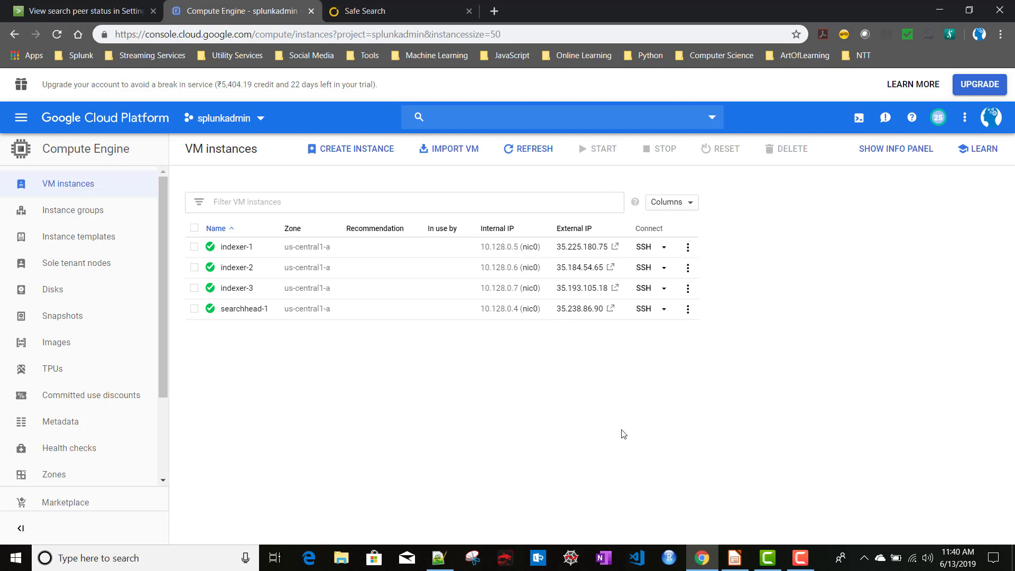
{"action": "left_click", "coordinate": [438, 558]}
{"action": "left_click_drag", "start_coordinate": [291, 69], "coordinate": [87, 70]}
{"action": "key", "text": "ctrl+c"}
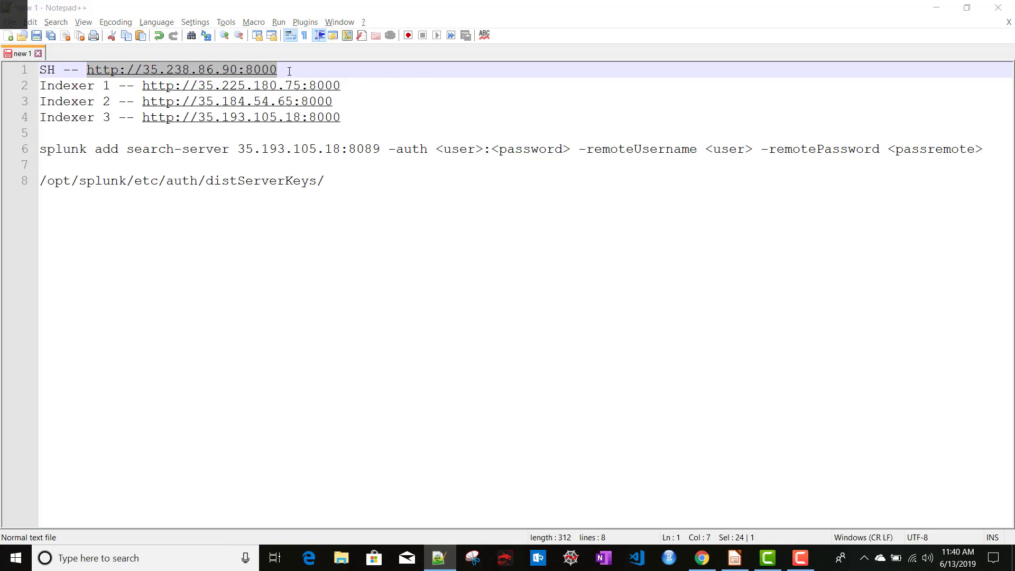
- Load the search head's Splunk home page at 35.238.86.90:8000 in a new Chrome tab
{"action": "key", "text": "alt+Tab"}
{"action": "key", "text": "ctrl+t"}
{"action": "left_click", "coordinate": [369, 34]}
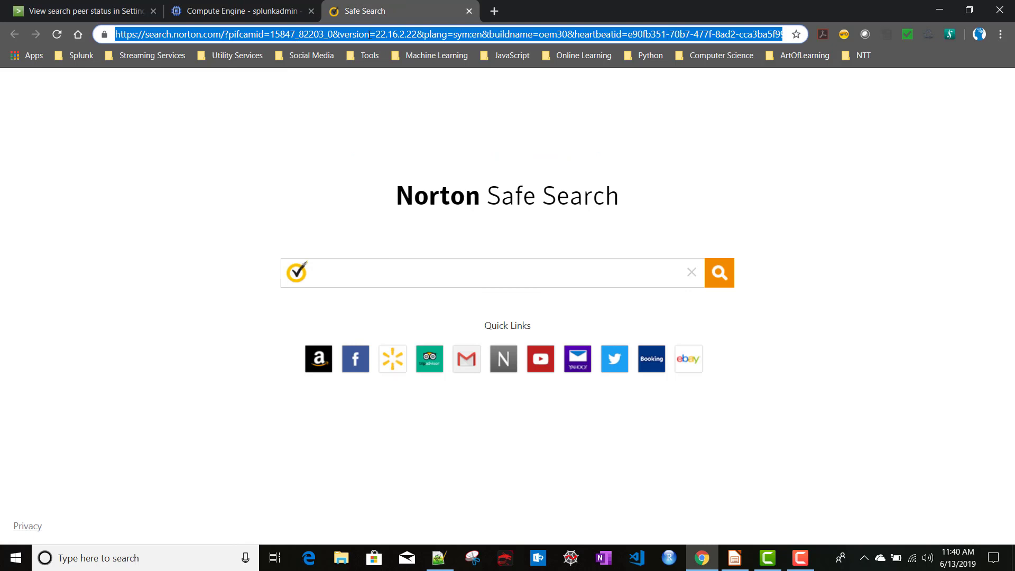
{"action": "key", "text": "ctrl+v"}
{"action": "key", "text": "Return"}
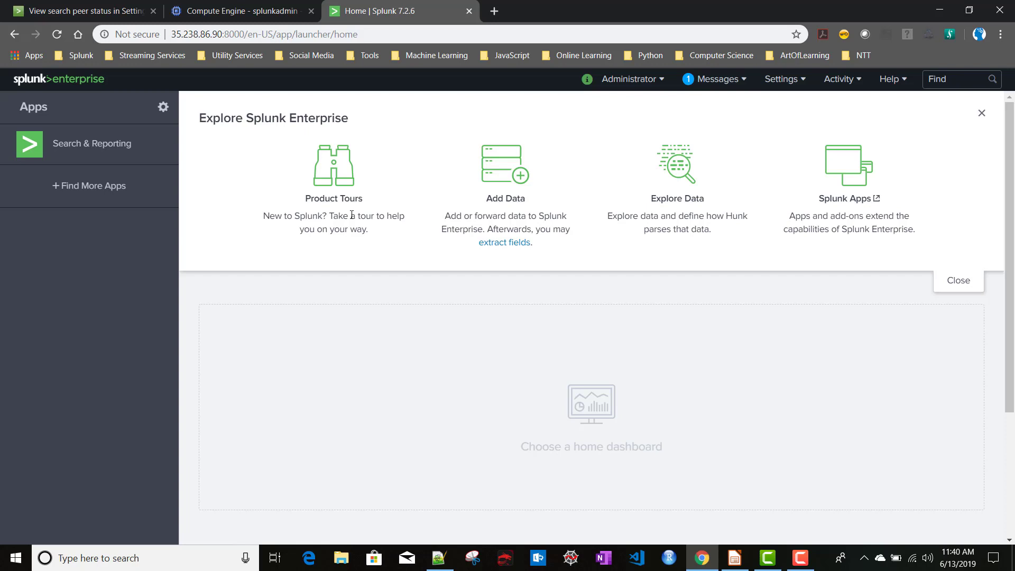
{"action": "left_click", "coordinate": [780, 81]}
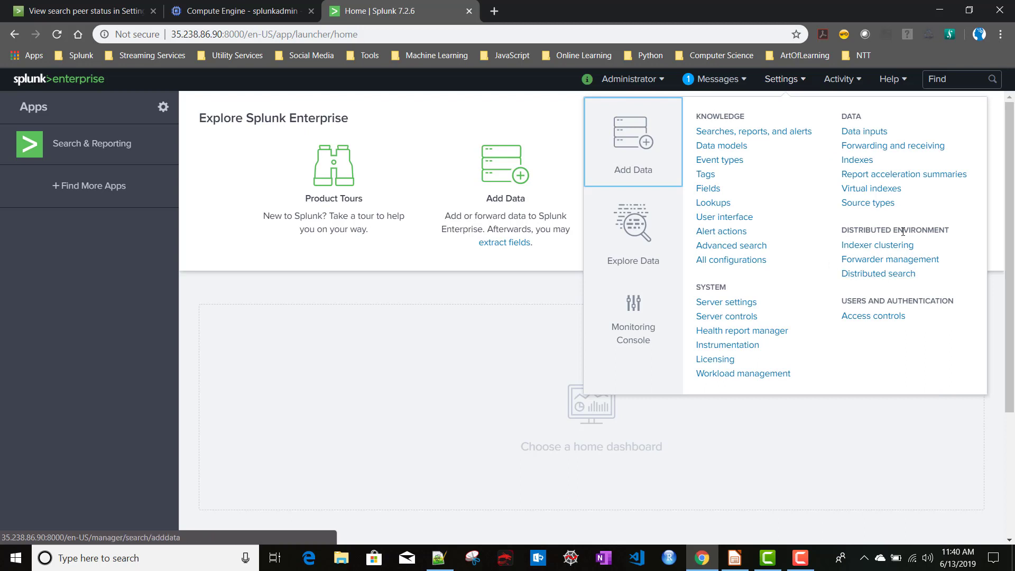
- Open Distributed search settings and look over the setup form without saving changes
{"action": "left_click", "coordinate": [886, 276]}
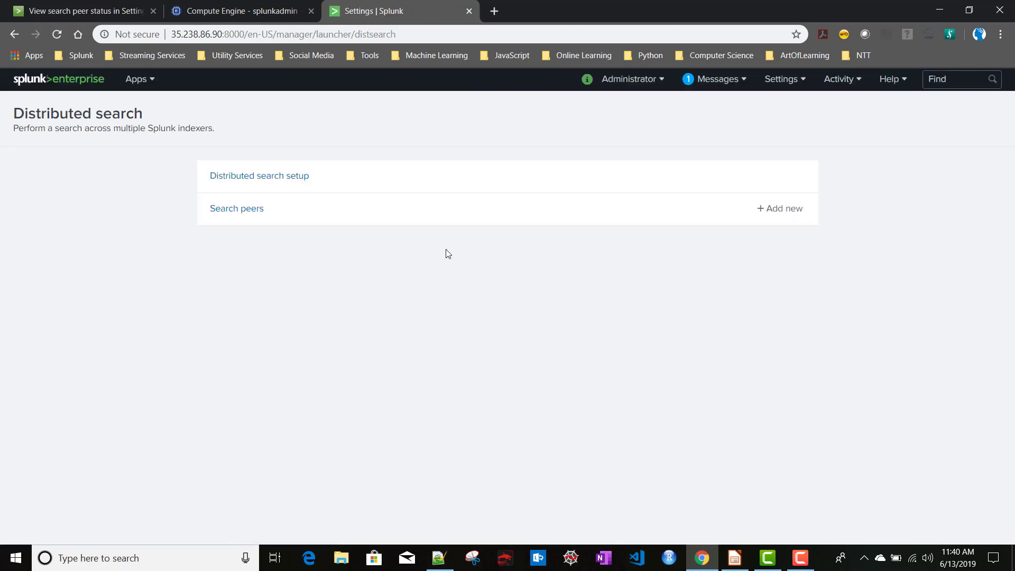
{"action": "left_click", "coordinate": [258, 180]}
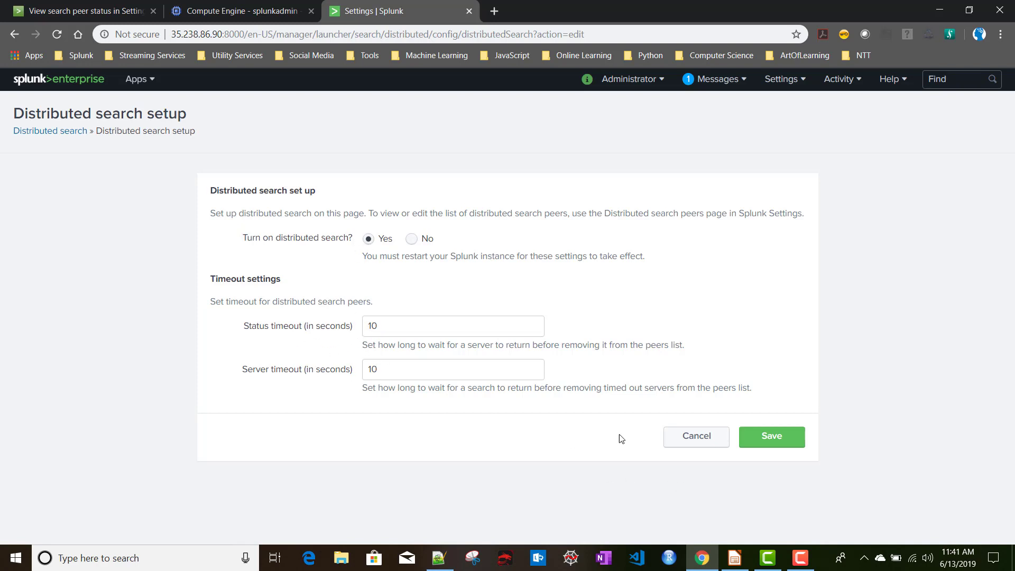
{"action": "left_click", "coordinate": [702, 441]}
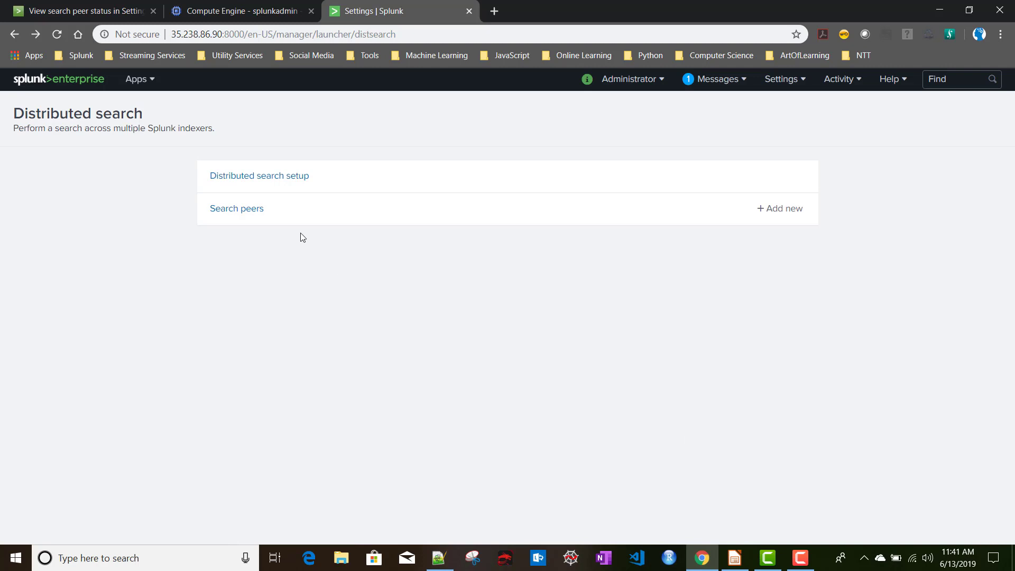
- Go to the empty Search peers list and start a New Search Peer
{"action": "left_click", "coordinate": [245, 212]}
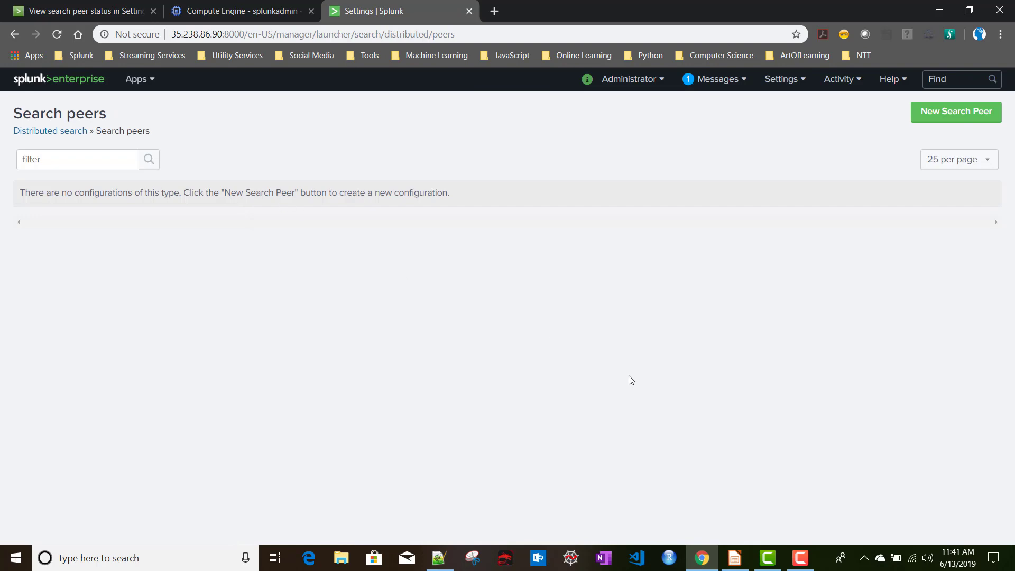
{"action": "left_click", "coordinate": [734, 558]}
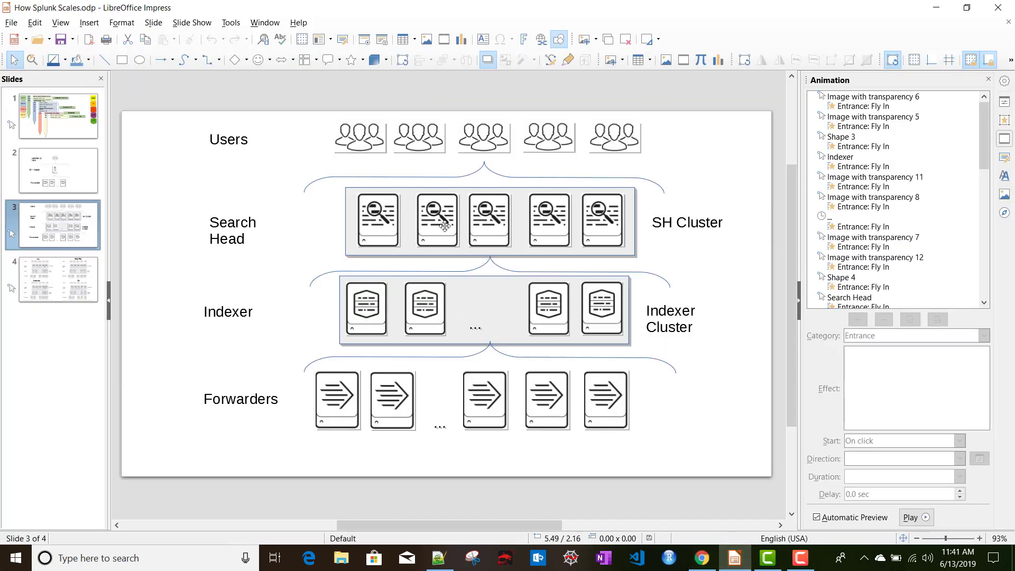
{"action": "left_click", "coordinate": [745, 564]}
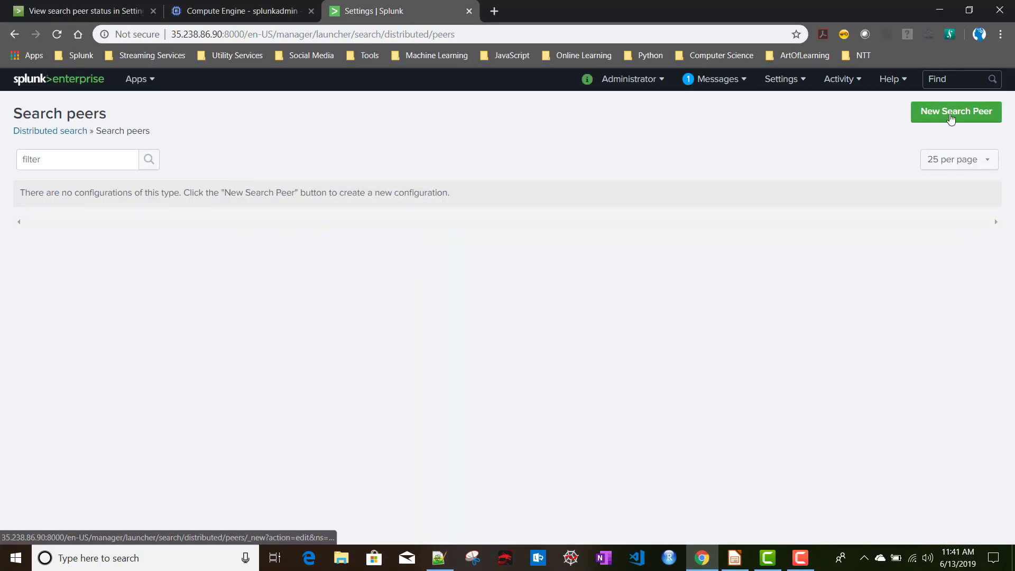
{"action": "left_click", "coordinate": [950, 119]}
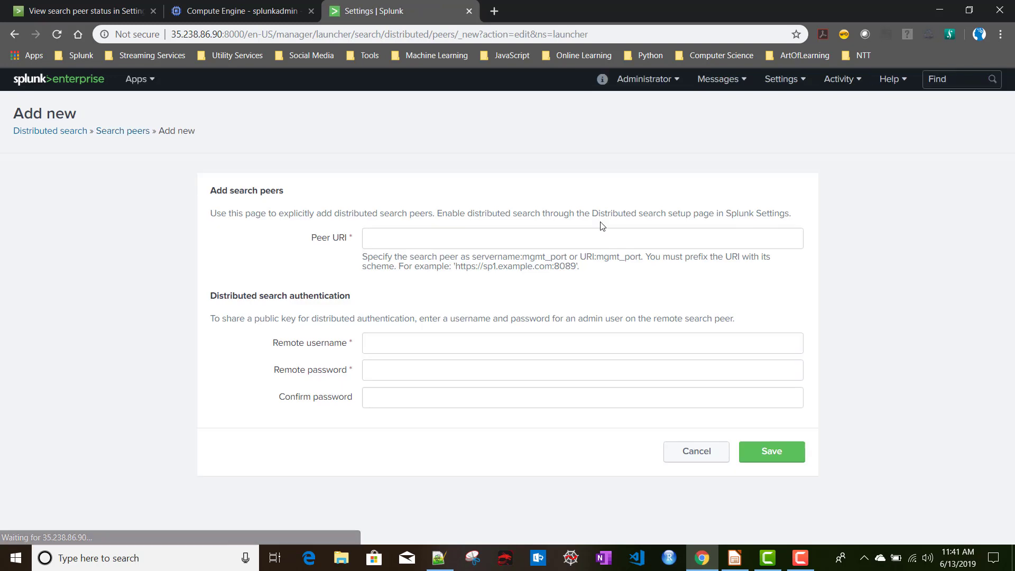
{"action": "left_click", "coordinate": [397, 241]}
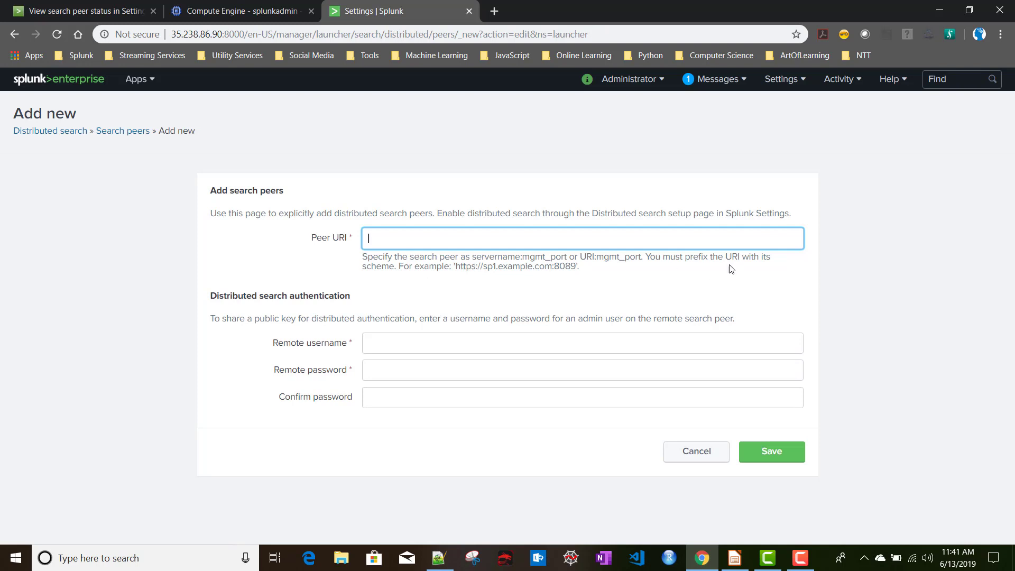
{"action": "left_click_drag", "start_coordinate": [455, 264], "coordinate": [573, 267]}
{"action": "left_click", "coordinate": [582, 272]}
{"action": "left_click", "coordinate": [470, 246]}
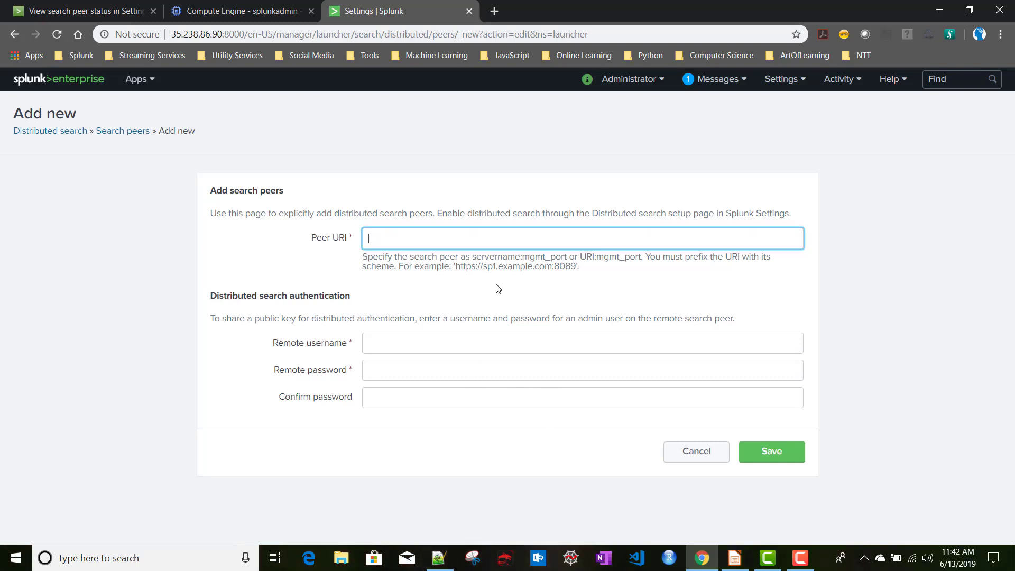
{"action": "double_click", "coordinate": [543, 257]}
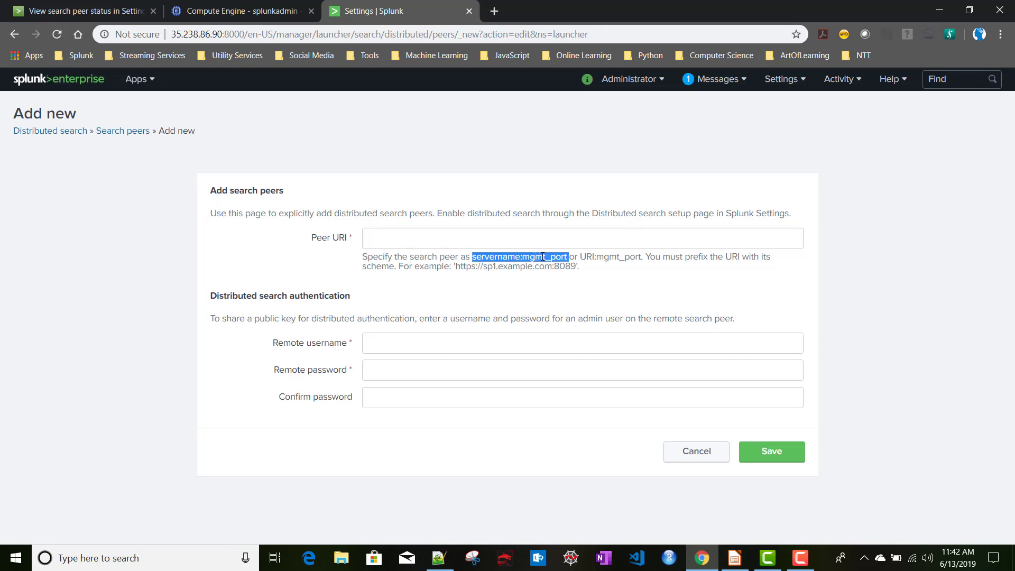
{"action": "left_click_drag", "start_coordinate": [455, 266], "coordinate": [578, 266]}
{"action": "left_click", "coordinate": [471, 238]}
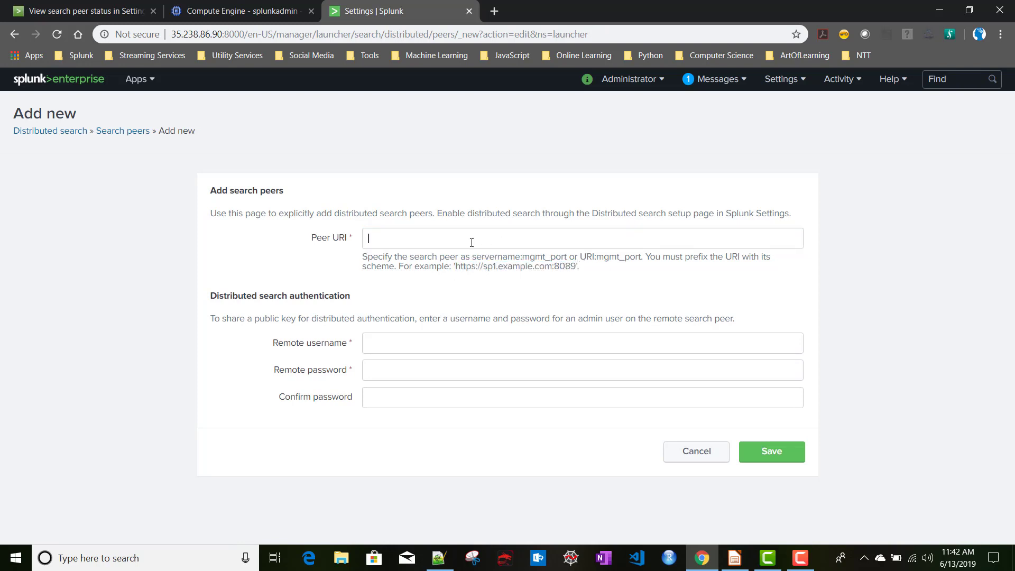
{"action": "left_click", "coordinate": [439, 558]}
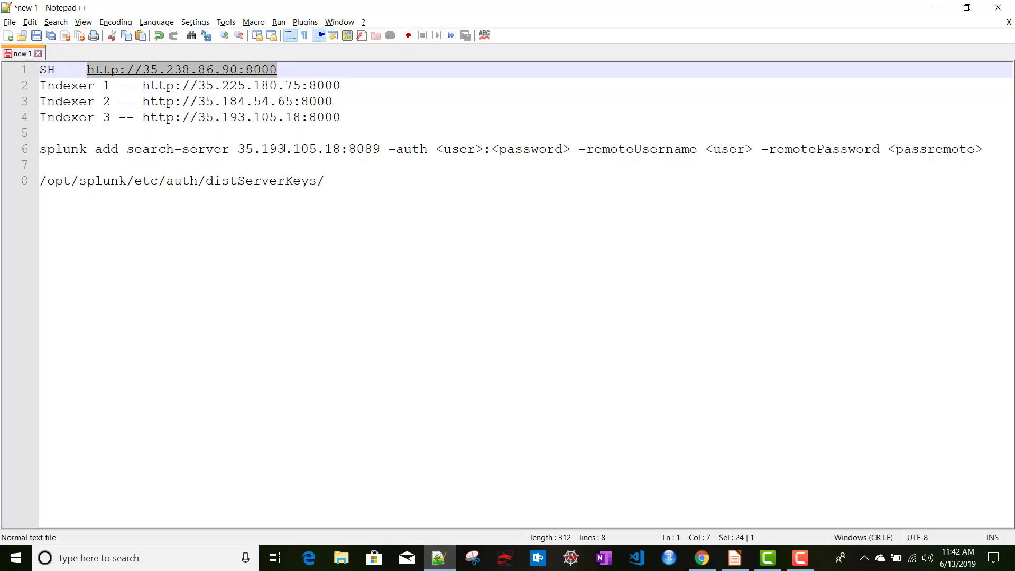
- Paste Indexer 1's address 35.225.180.75:8000 into Peer URI and trim the port's 00 ending
{"action": "left_click_drag", "start_coordinate": [341, 85], "coordinate": [201, 85]}
{"action": "key", "text": "ctrl+c"}
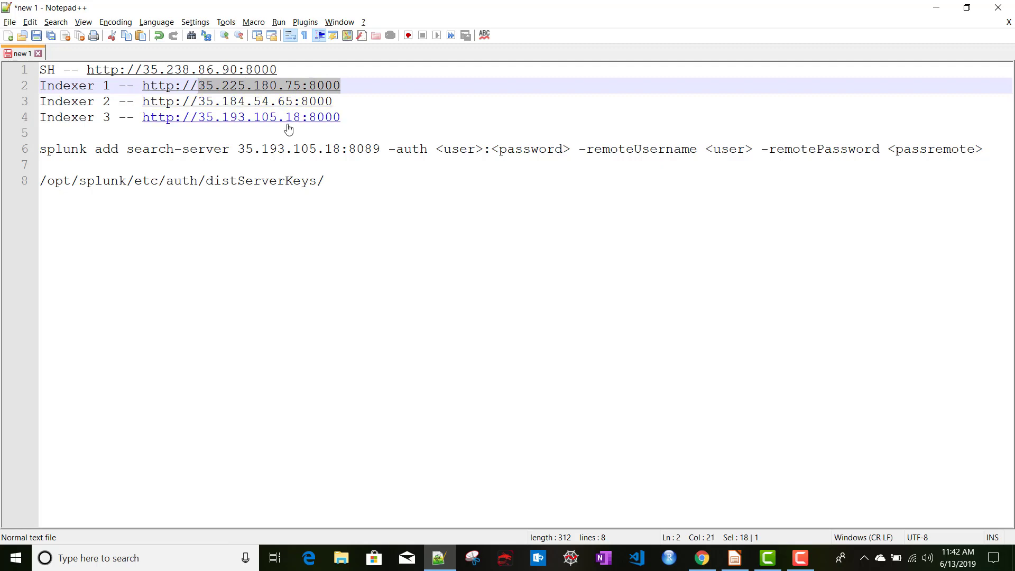
{"action": "key", "text": "alt+Tab"}
{"action": "key", "text": "ctrl+v"}
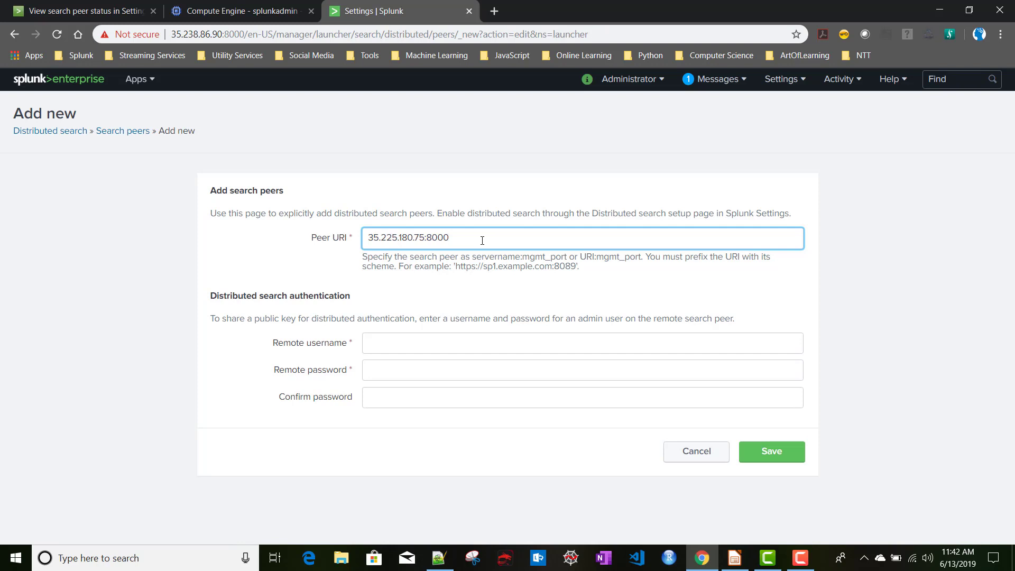
{"action": "key", "text": "BackSpace"}
{"action": "key", "text": "BackSpace"}
- Correct the Peer URI to 35.225.180.75:8089
{"action": "type", "text": "80"}
{"action": "key", "text": "BackSpace"}
{"action": "type", "text": "9"}
- Enter the remote admin username, password and confirmation, and save the indexer-1 peer
{"action": "left_click", "coordinate": [415, 344]}
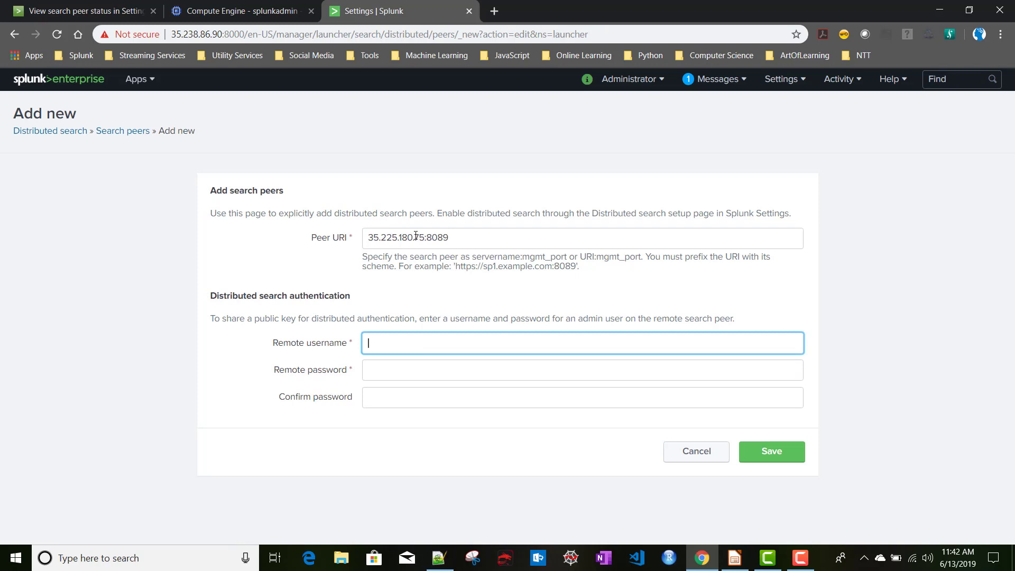
{"action": "type", "text": "admin"}
{"action": "left_click", "coordinate": [387, 376]}
{"action": "type", "text": "•••••••"}
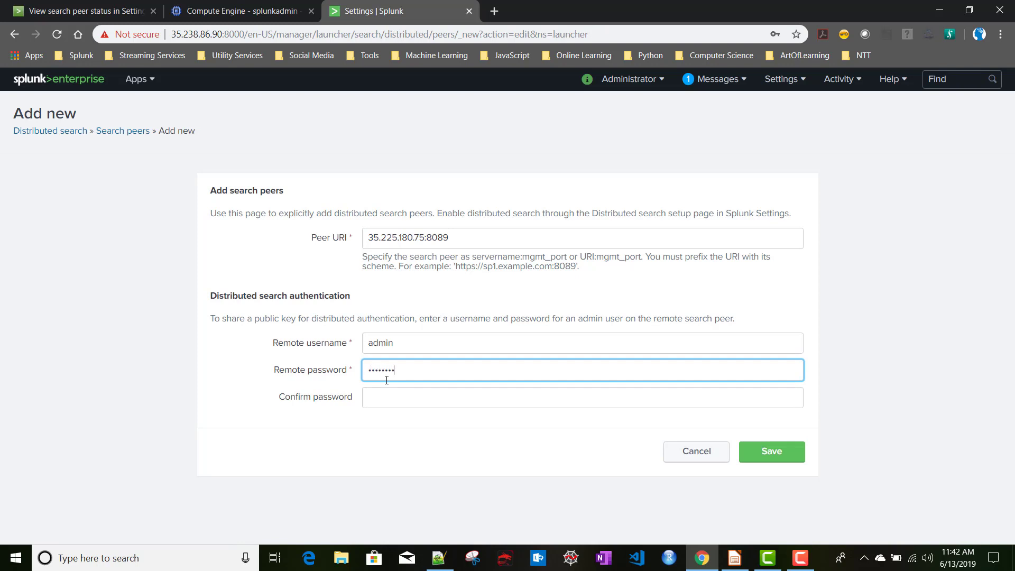
{"action": "left_click", "coordinate": [385, 396]}
{"action": "type", "text": "•••••••"}
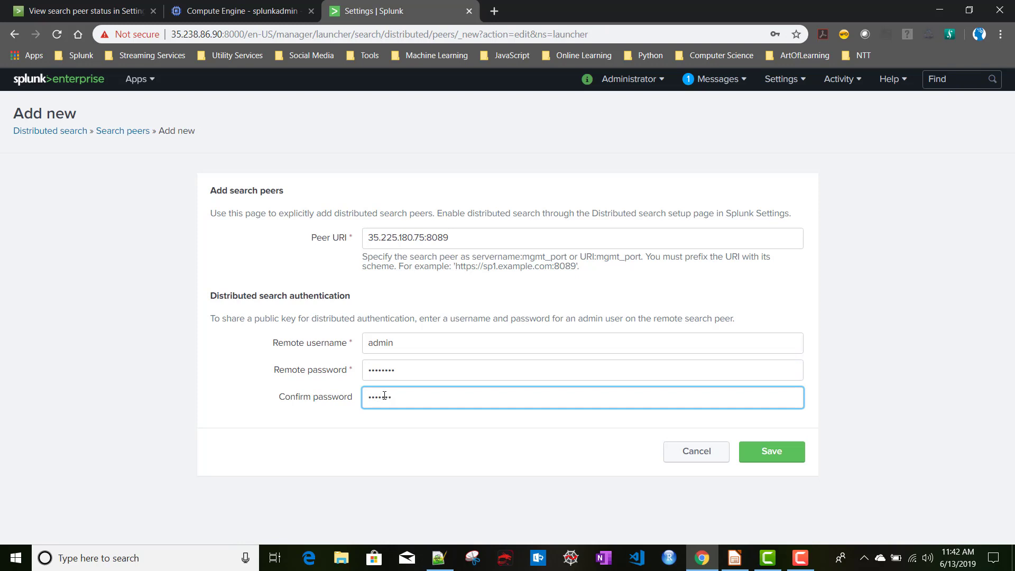
{"action": "left_click", "coordinate": [771, 451]}
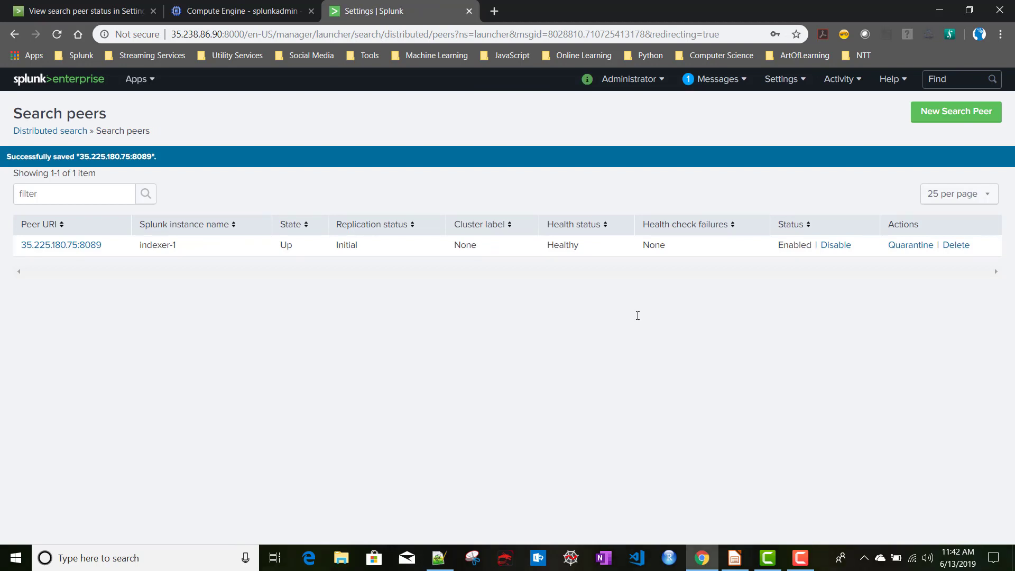
{"action": "left_click", "coordinate": [444, 558]}
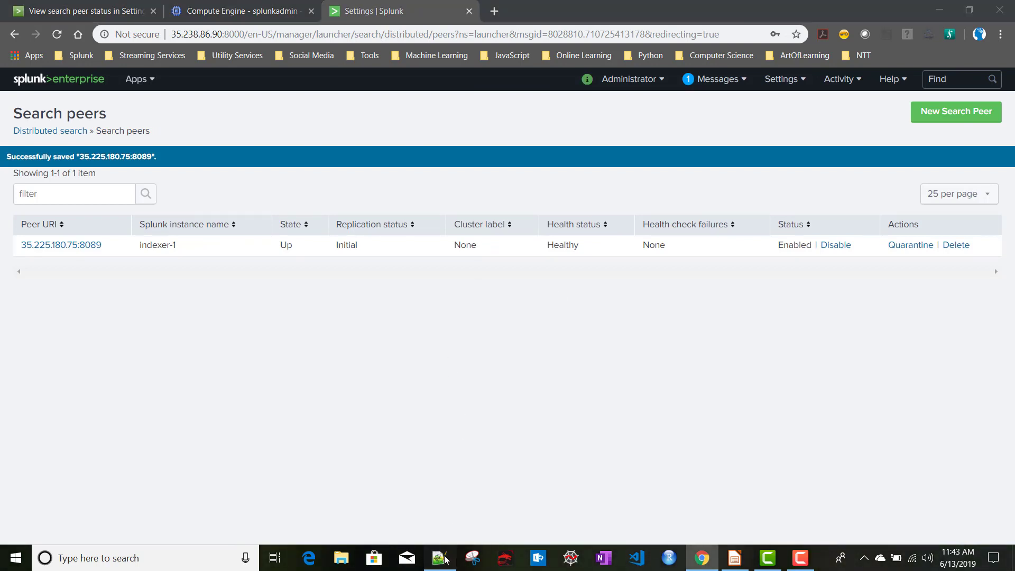
- Start a new search peer with Indexer 2's address as Peer URI 35.184.54.65:8089
{"action": "left_click_drag", "start_coordinate": [333, 101], "coordinate": [199, 101]}
{"action": "key", "text": "ctrl+c"}
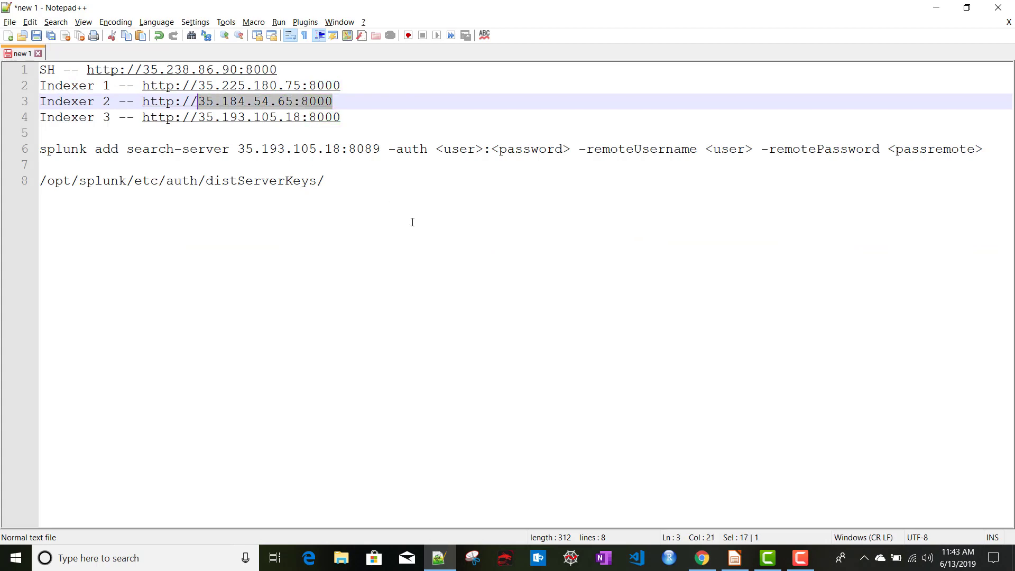
{"action": "key", "text": "alt+Tab"}
{"action": "left_click", "coordinate": [955, 111]}
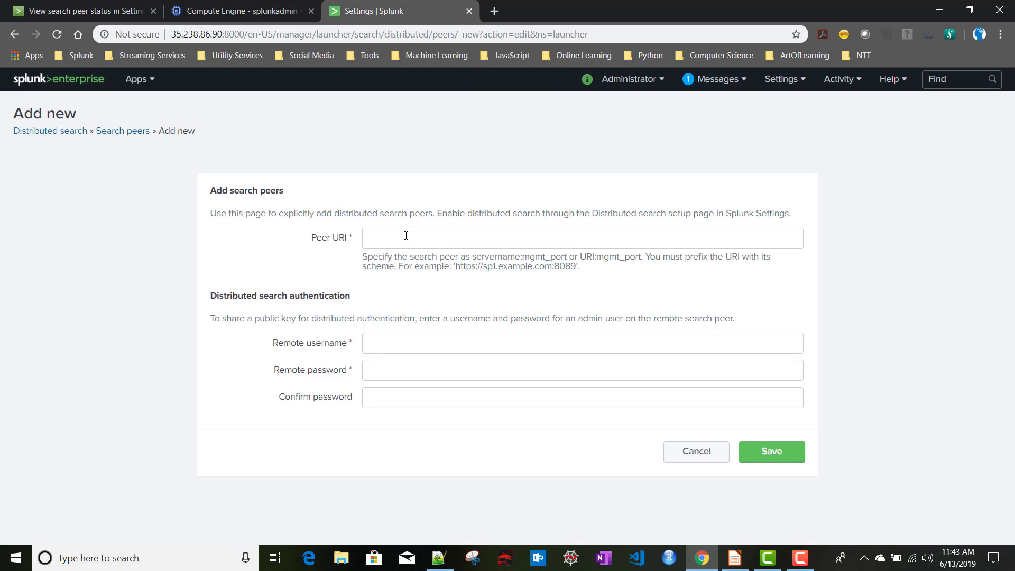
{"action": "left_click", "coordinate": [406, 235]}
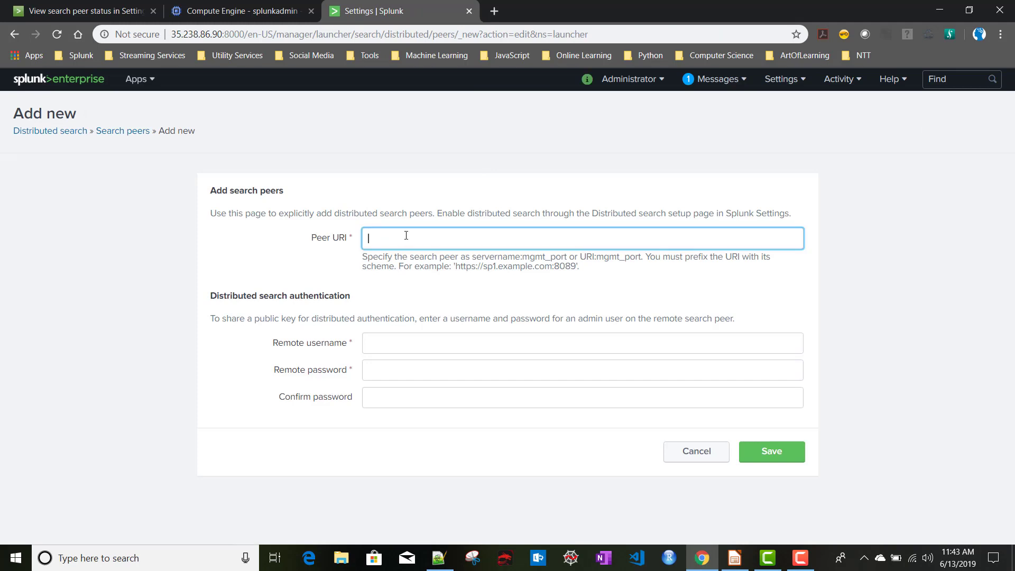
{"action": "key", "text": "ctrl+v"}
{"action": "key", "text": "BackSpace"}
{"action": "key", "text": "BackSpace"}
{"action": "type", "text": "89"}
- Fill in the remote admin username, password and confirmation, and save the second peer
{"action": "left_click", "coordinate": [379, 346]}
{"action": "type", "text": "admin"}
{"action": "key", "text": "Tab"}
{"action": "type", "text": "•••••••"}
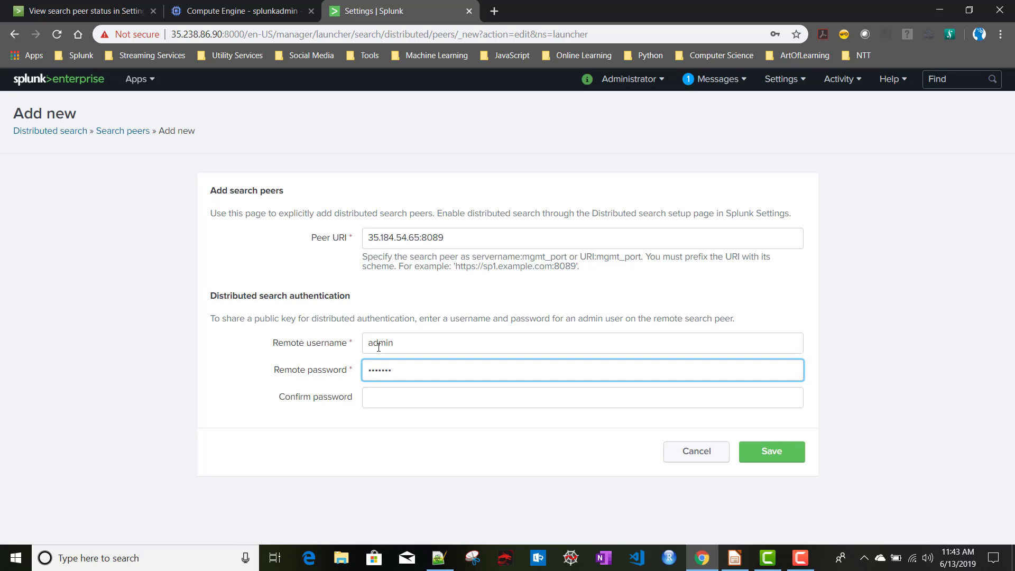
{"action": "key", "text": "Tab"}
{"action": "type", "text": "••••••"}
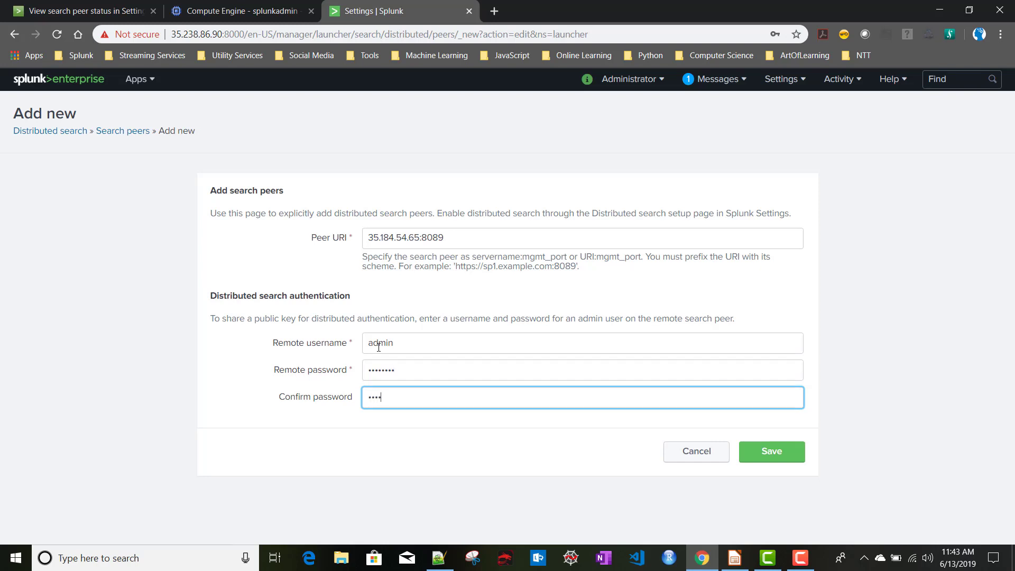
{"action": "type", "text": "•"}
{"action": "left_click", "coordinate": [775, 458]}
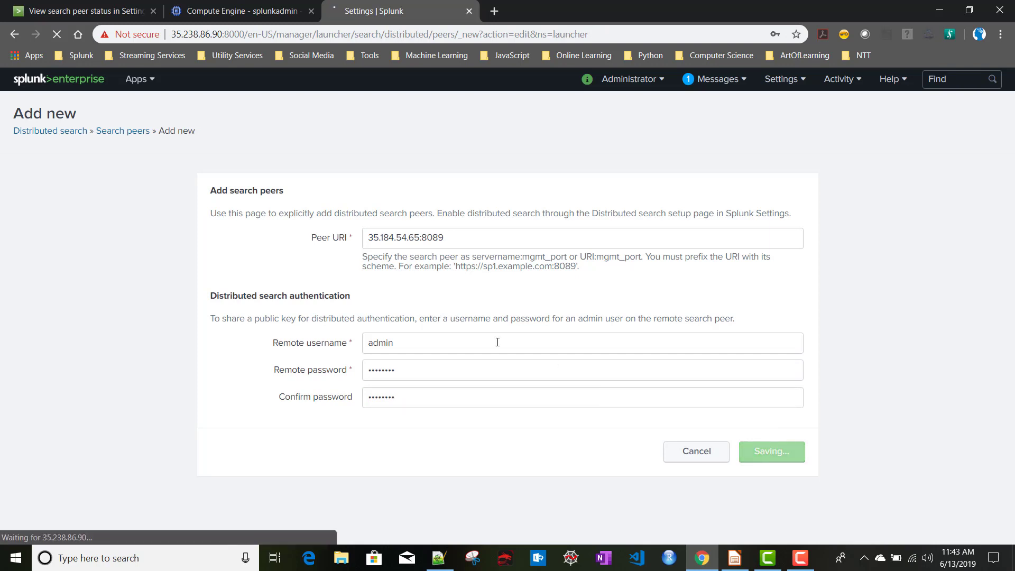
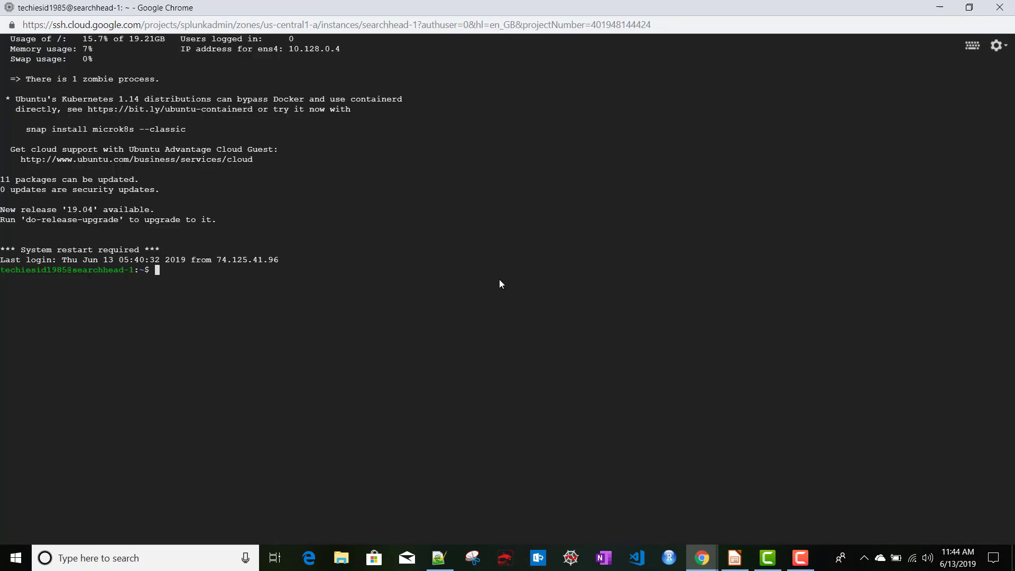
- Clear the search head terminal and switch to a root shell with sudo su
{"action": "type", "text": "clear"}
{"action": "key", "text": "Return"}
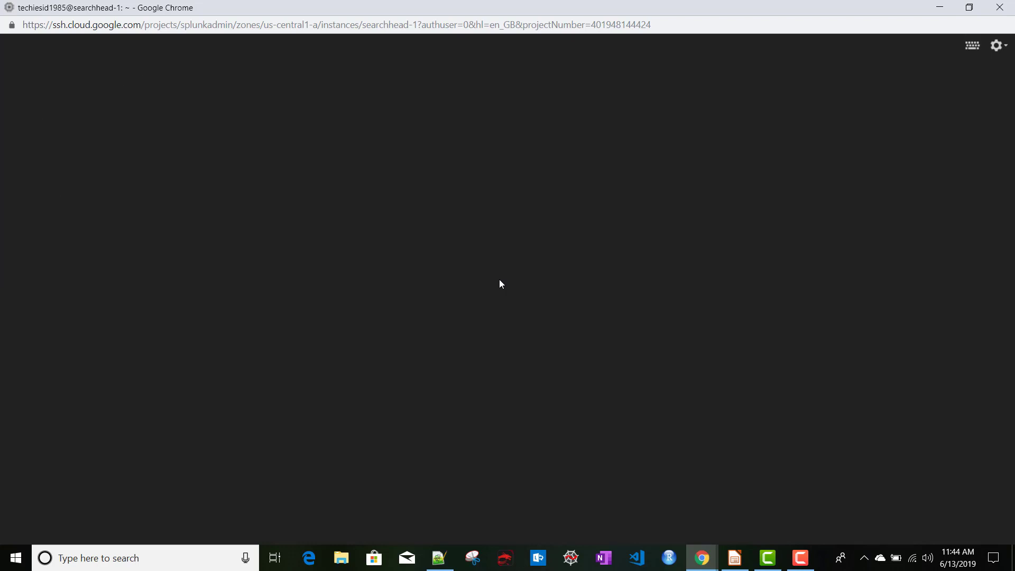
{"action": "key", "text": "Return"}
{"action": "key", "text": "Return"}
{"action": "key", "text": "Return"}
{"action": "key", "text": "Return"}
{"action": "key", "text": "Return"}
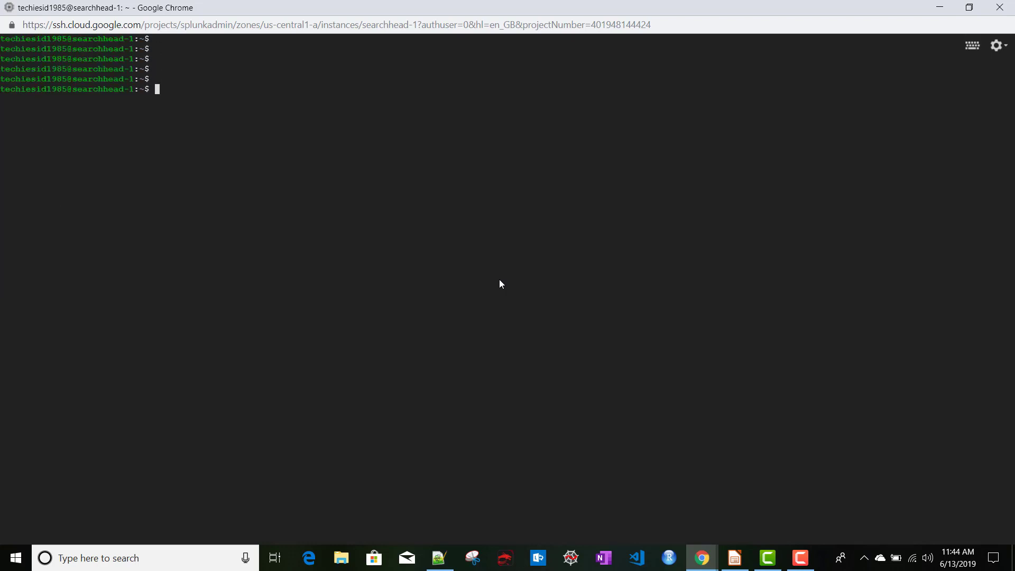
{"action": "type", "text": "sudo su"}
{"action": "key", "text": "Return"}
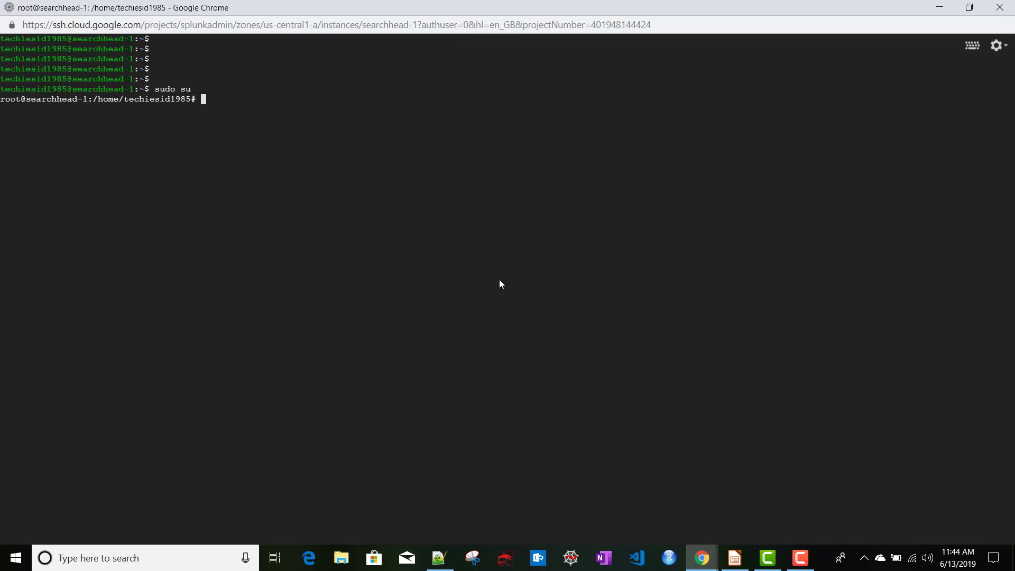
- Change into /opt/splunk/bin and begin the ./splunk add search-server command, with the notes template alongside
{"action": "type", "text": "cd /op"}
{"action": "key", "text": "Tab"}
{"action": "type", "text": "sp"}
{"action": "key", "text": "Tab"}
{"action": "type", "text": "b"}
{"action": "key", "text": "Tab"}
{"action": "key", "text": "Return"}
{"action": "key", "text": "Return"}
{"action": "key", "text": "Return"}
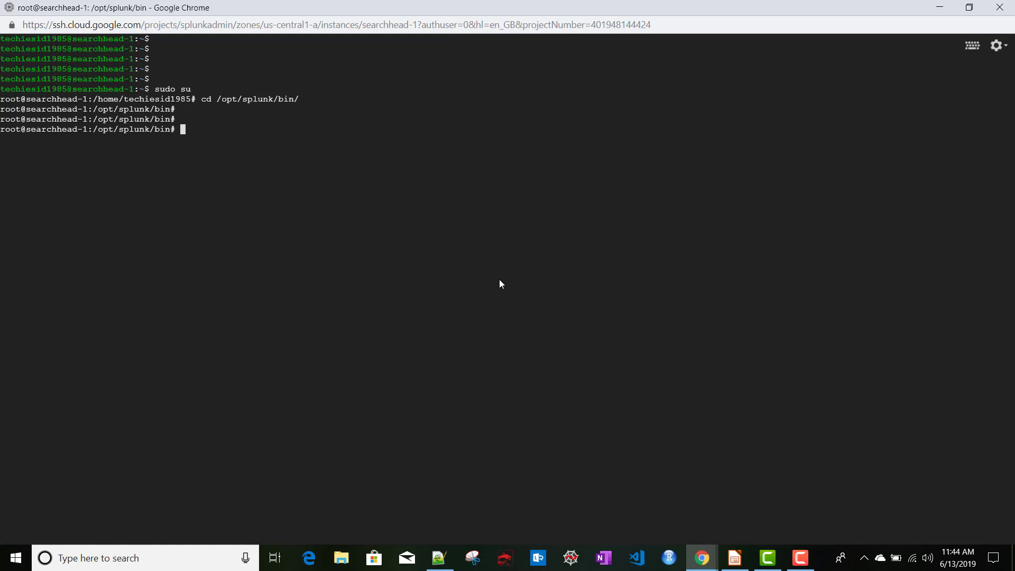
{"action": "type", "text": "./splunk add search-server"}
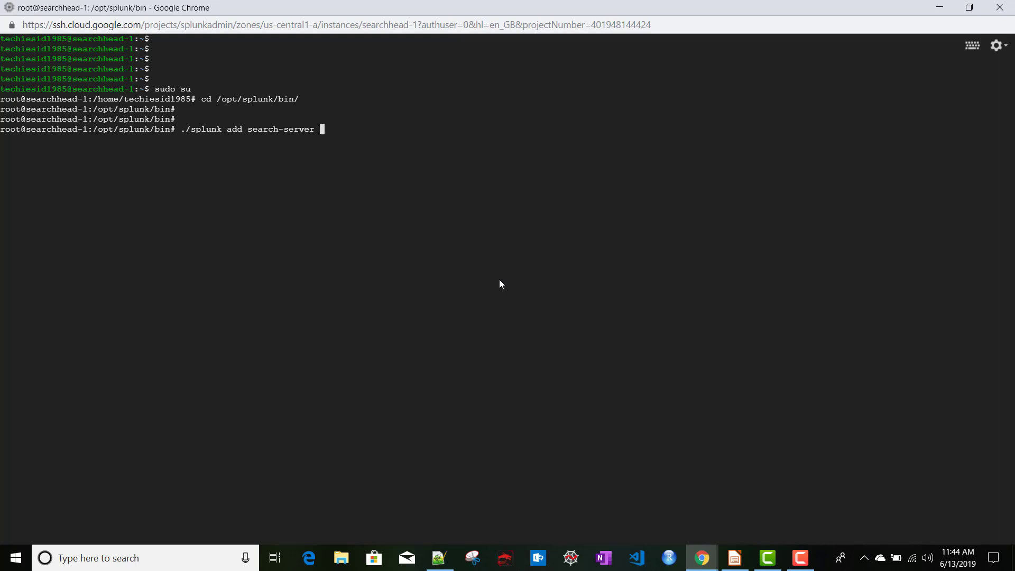
{"action": "left_click", "coordinate": [439, 558]}
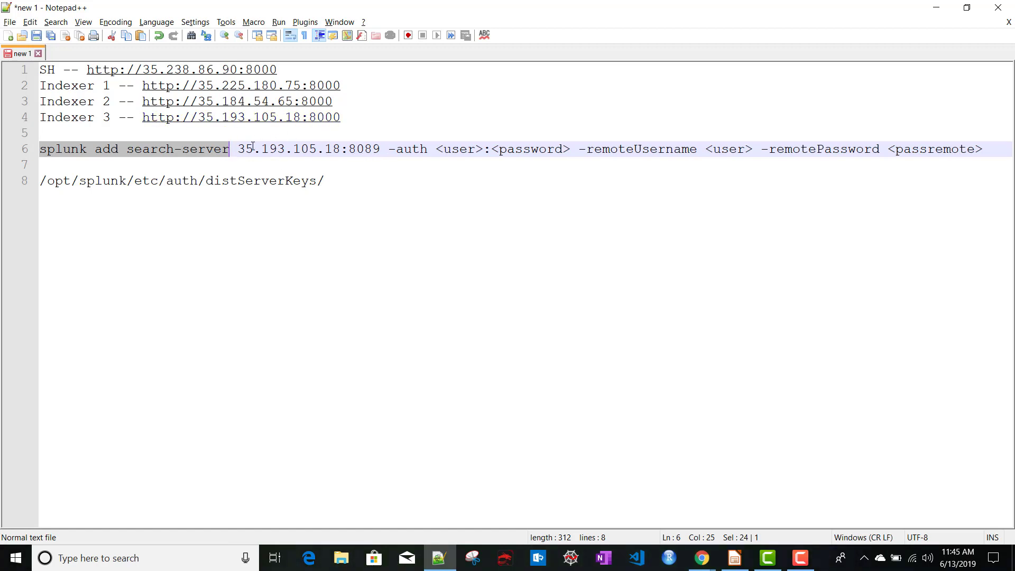
- Paste Indexer 3's address 35.193.105.18:8089 into the command and add -auth
{"action": "left_click_drag", "start_coordinate": [237, 149], "coordinate": [382, 148]}
{"action": "key", "text": "ctrl+c"}
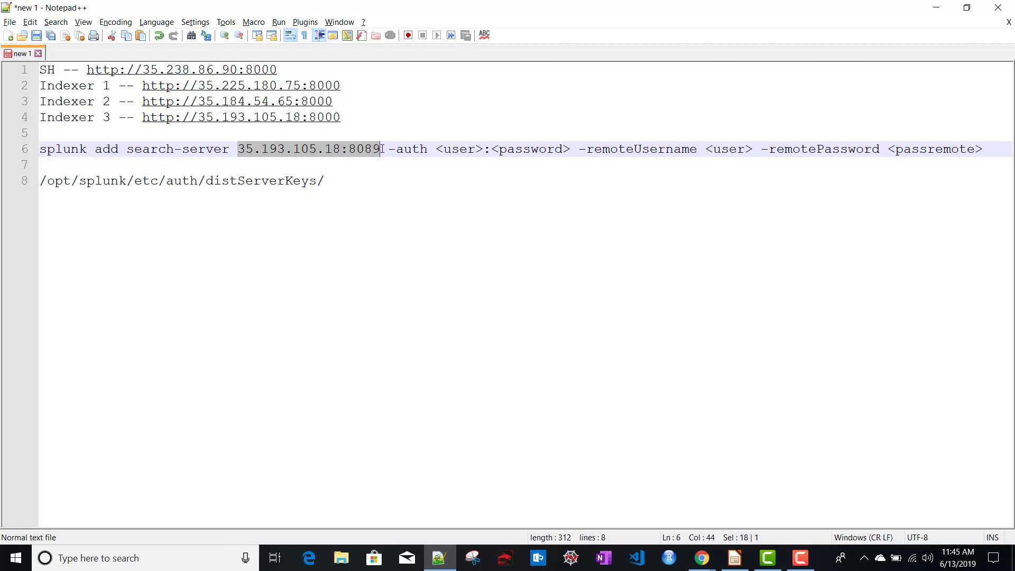
{"action": "key", "text": "alt+Tab"}
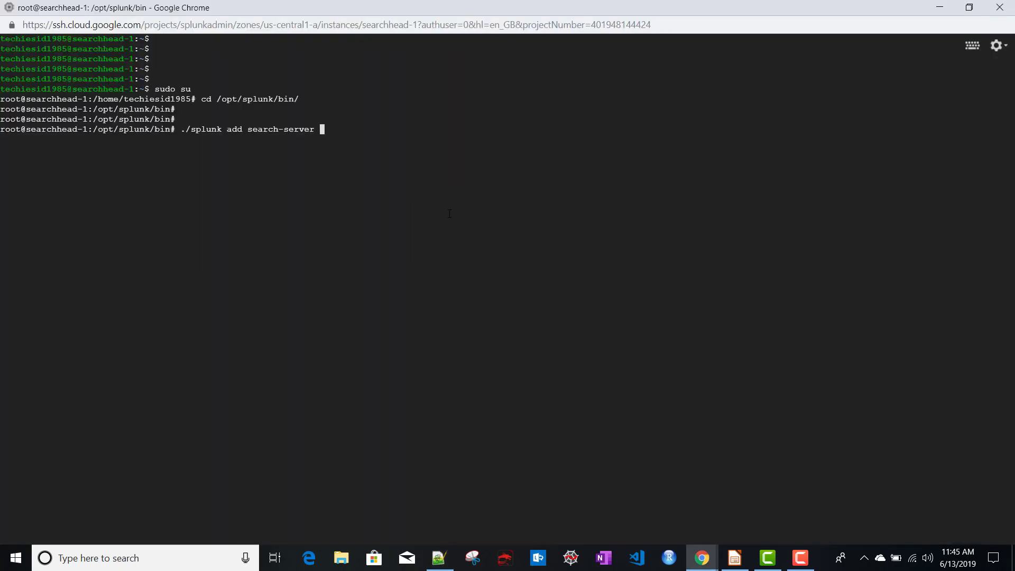
{"action": "key", "text": "ctrl+v"}
{"action": "type", "text": "-auth"}
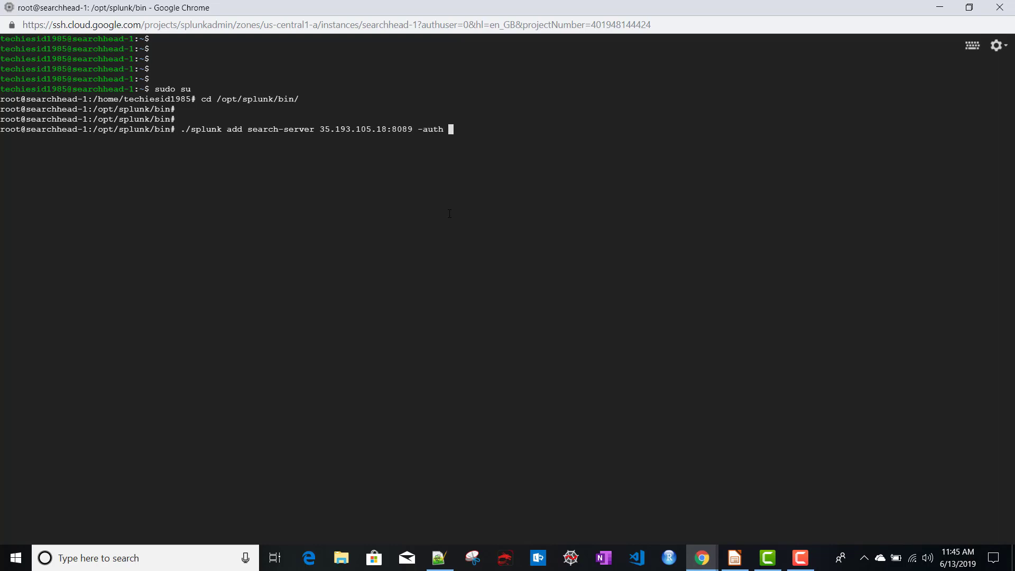
- After checking the Splunk Search peers page, enter admin as the auth username
{"action": "mouse_move", "coordinate": [701, 558]}
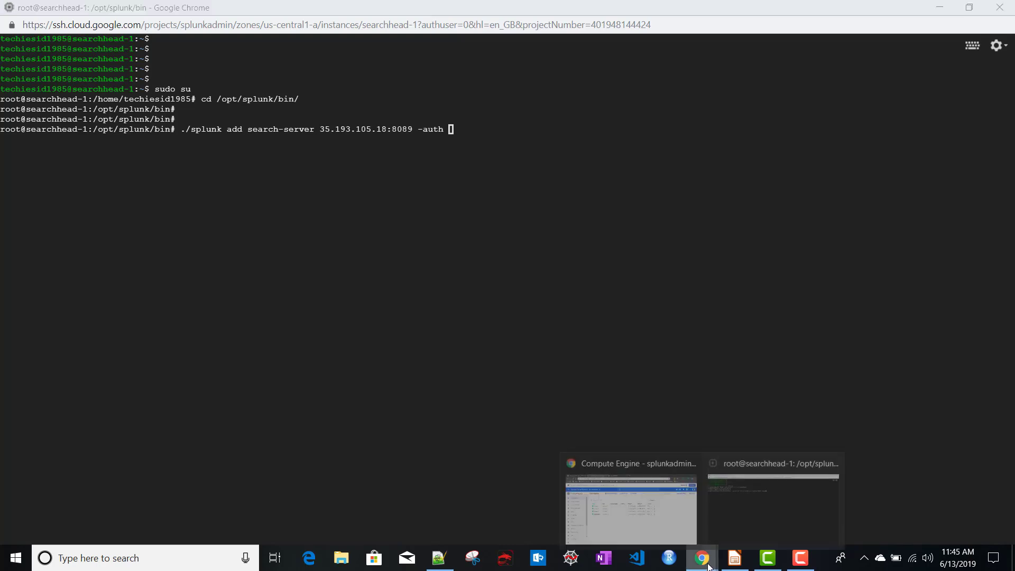
{"action": "left_click", "coordinate": [643, 525]}
{"action": "left_click", "coordinate": [409, 12]}
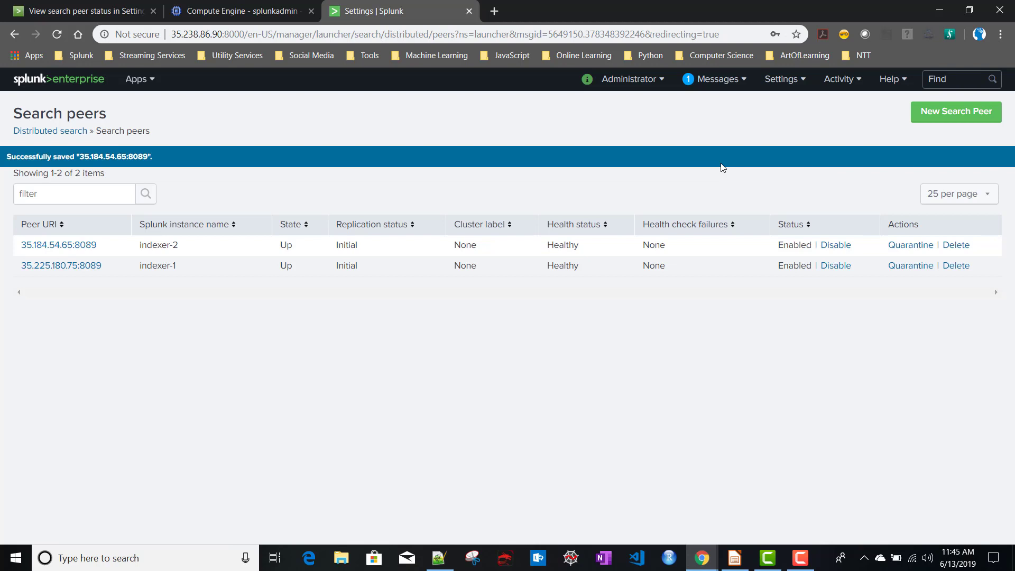
{"action": "left_click", "coordinate": [702, 558]}
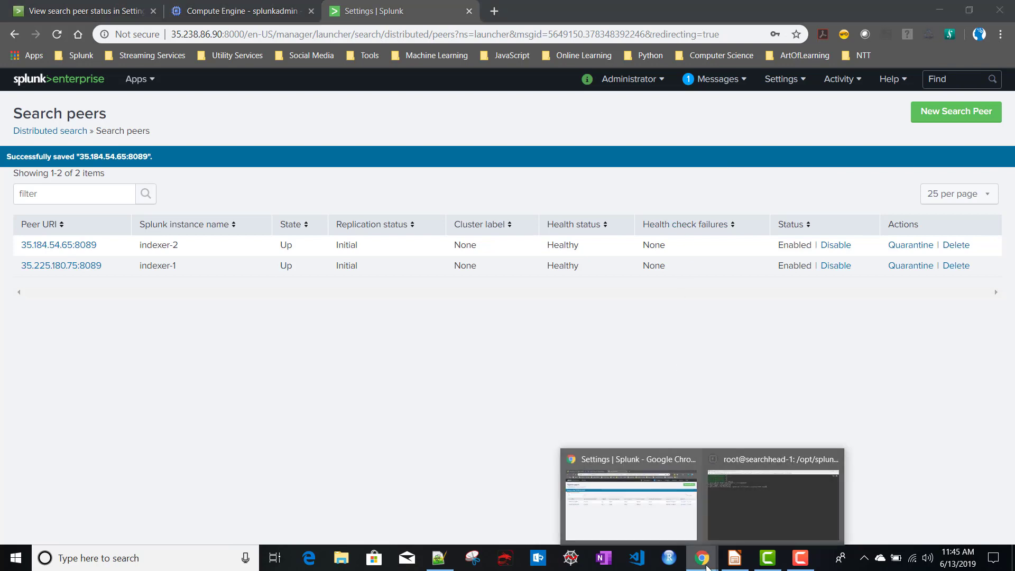
{"action": "left_click", "coordinate": [752, 530]}
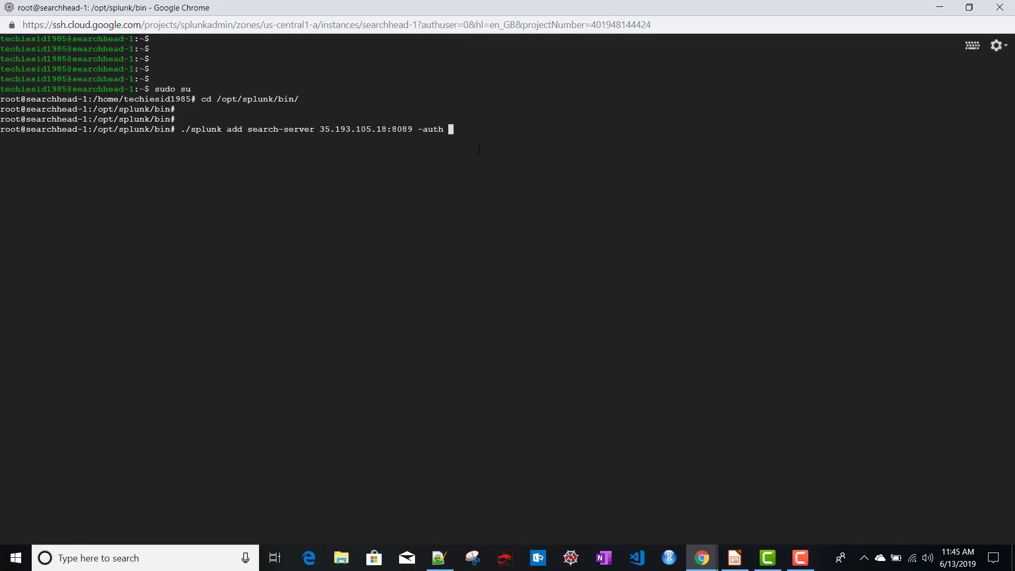
{"action": "type", "text": "admin"}
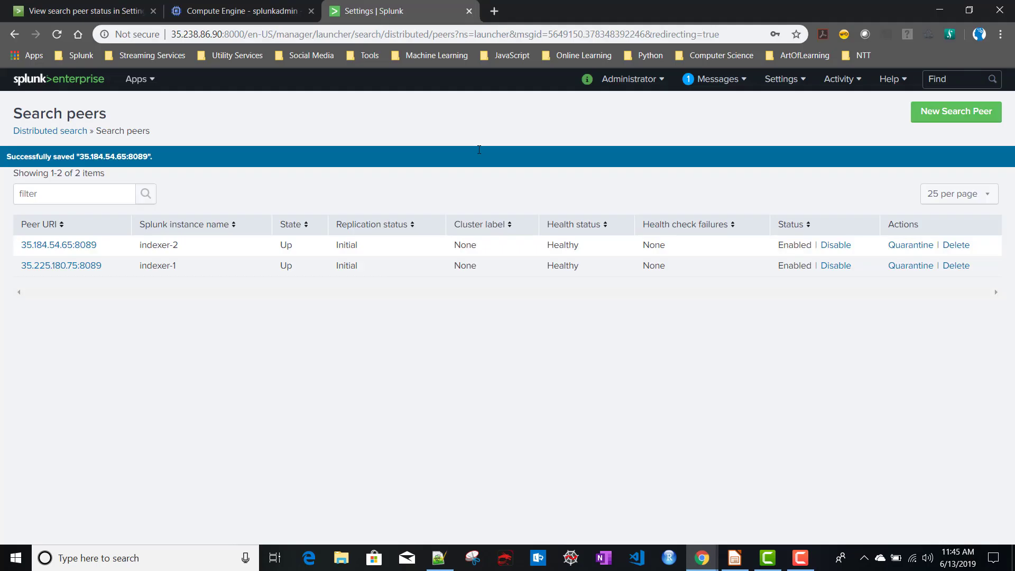
- Look up the <user>:<password> placeholder in the notes and return to the terminal
{"action": "left_click", "coordinate": [439, 558]}
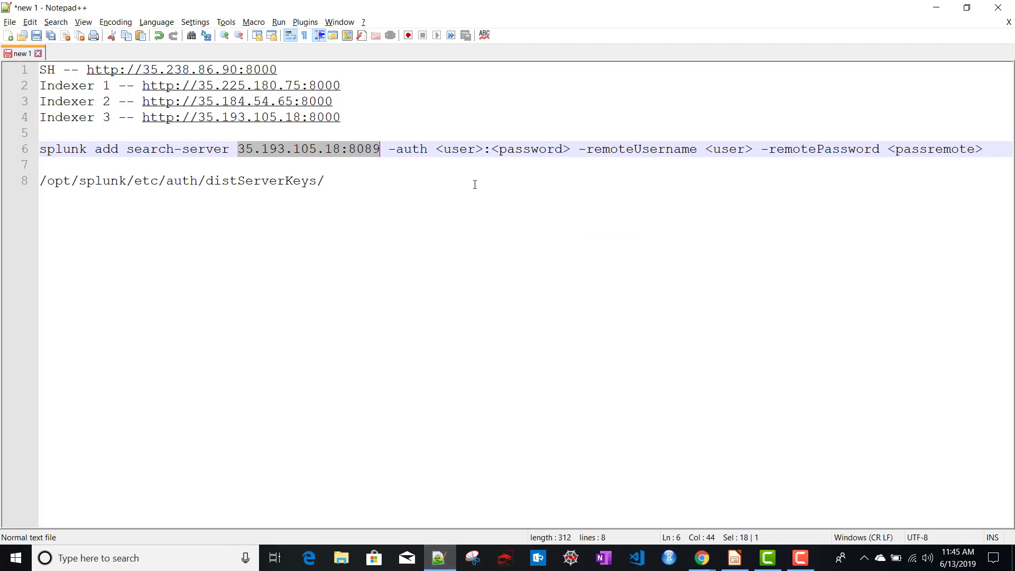
{"action": "left_click_drag", "start_coordinate": [436, 149], "coordinate": [571, 149]}
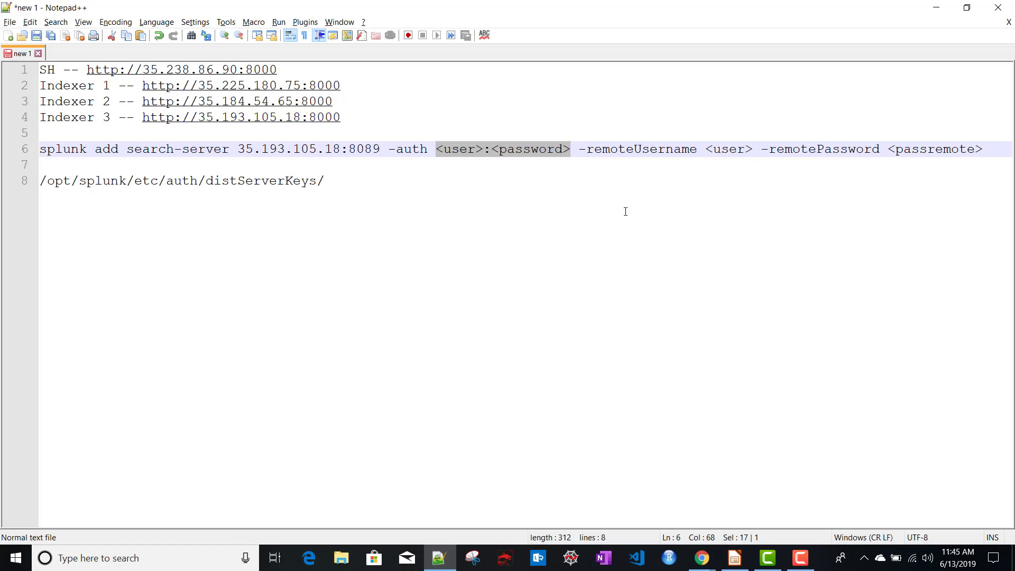
{"action": "key", "text": "alt+Tab"}
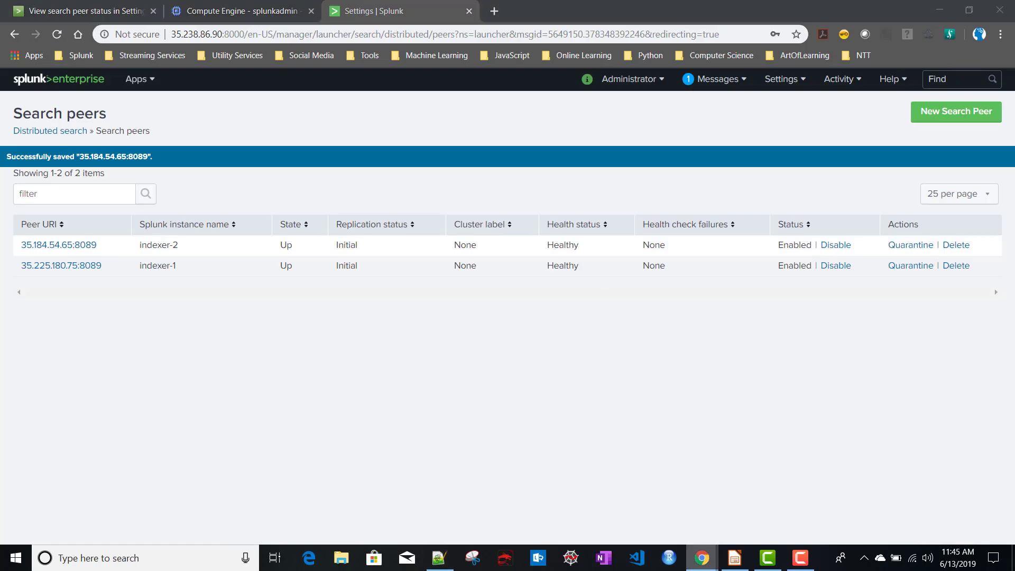
{"action": "mouse_move", "coordinate": [701, 557]}
{"action": "left_click", "coordinate": [797, 502]}
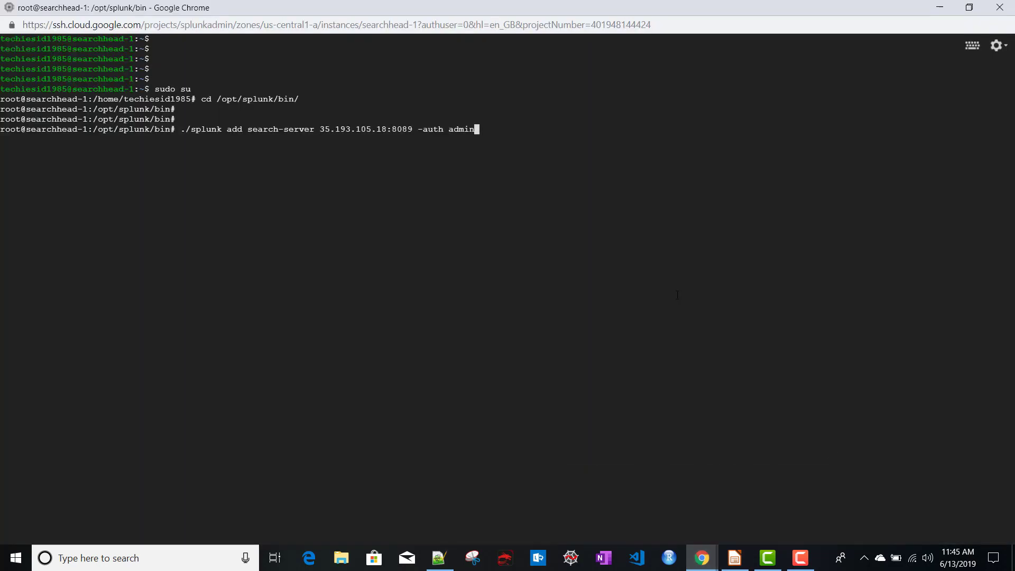
- Add the password and remote admin credentials, run the command for 'Peer added', and copy the output
{"action": "type", "text": ":"}
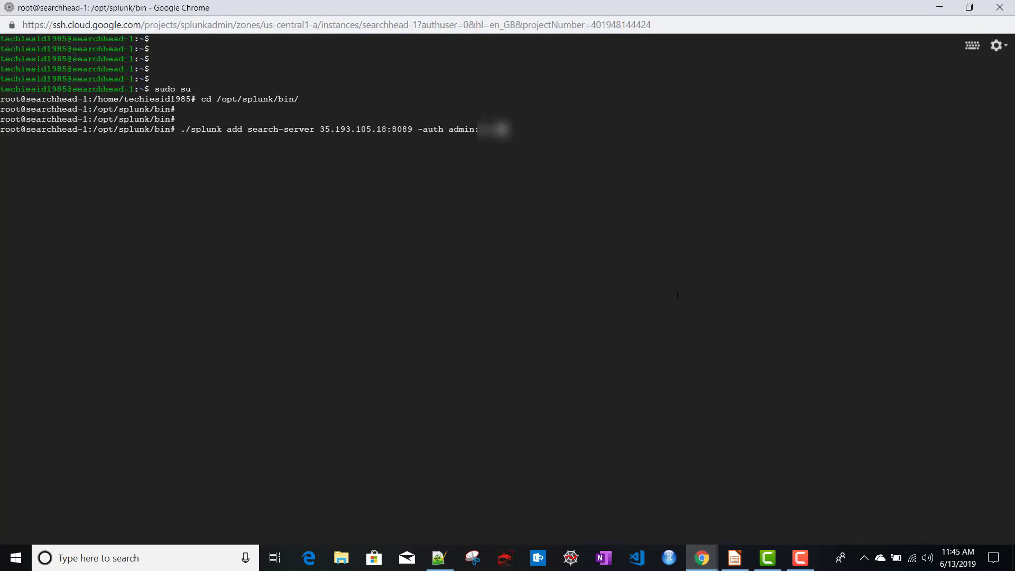
{"action": "type", "text": "**** -remoteUsername"}
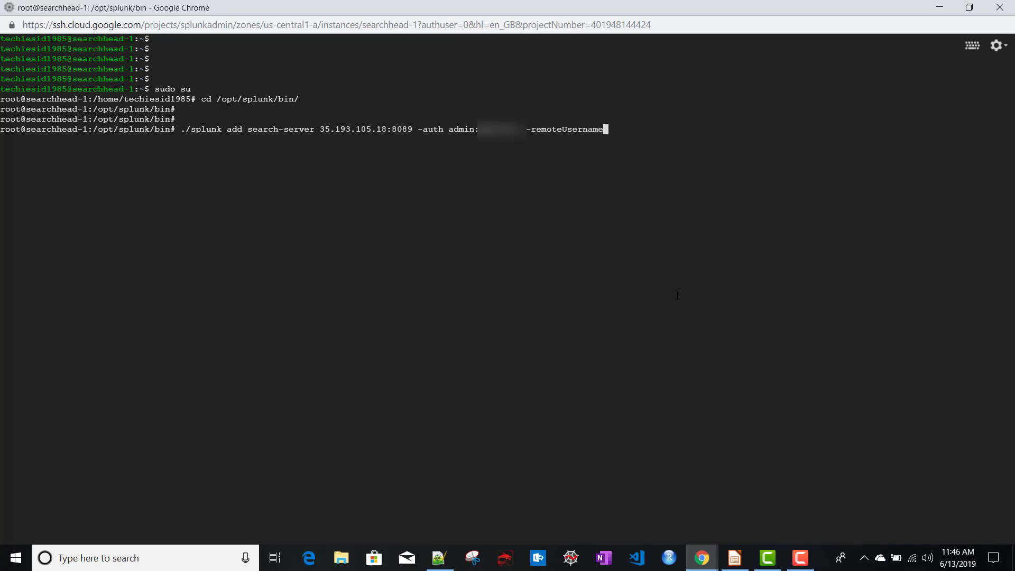
{"action": "left_click", "coordinate": [438, 558]}
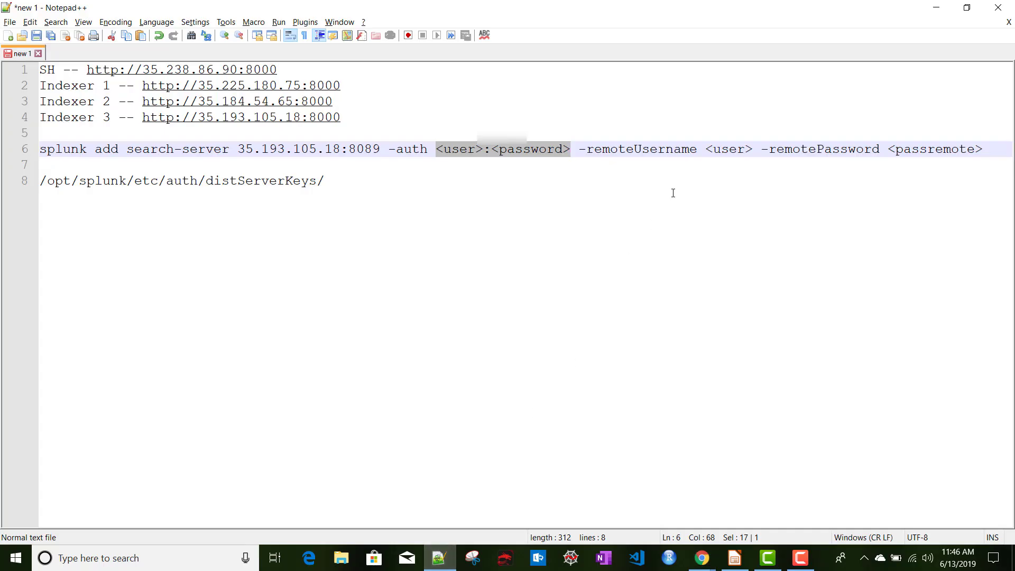
{"action": "left_click", "coordinate": [702, 558]}
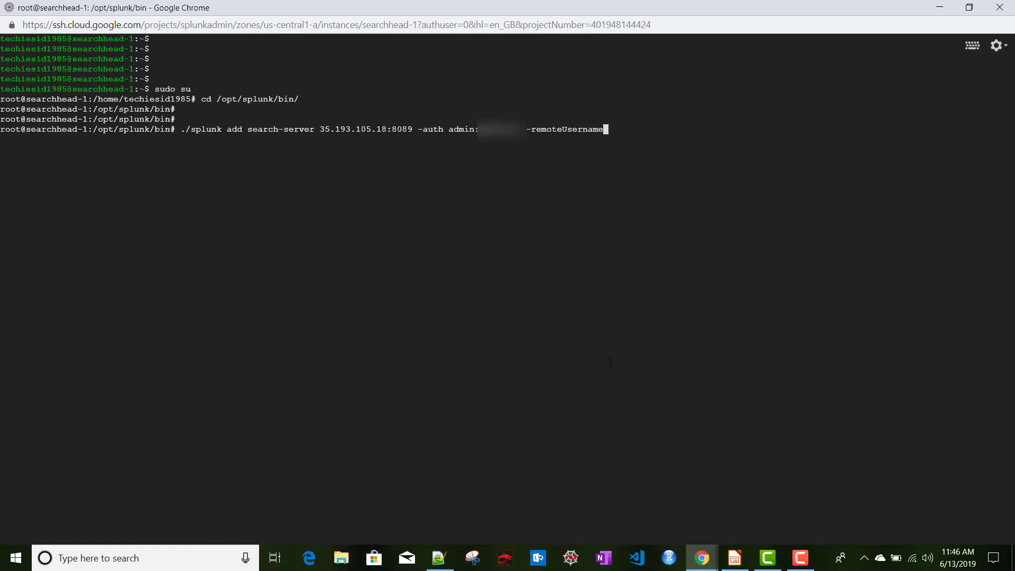
{"action": "type", "text": "admin -remotePassword"}
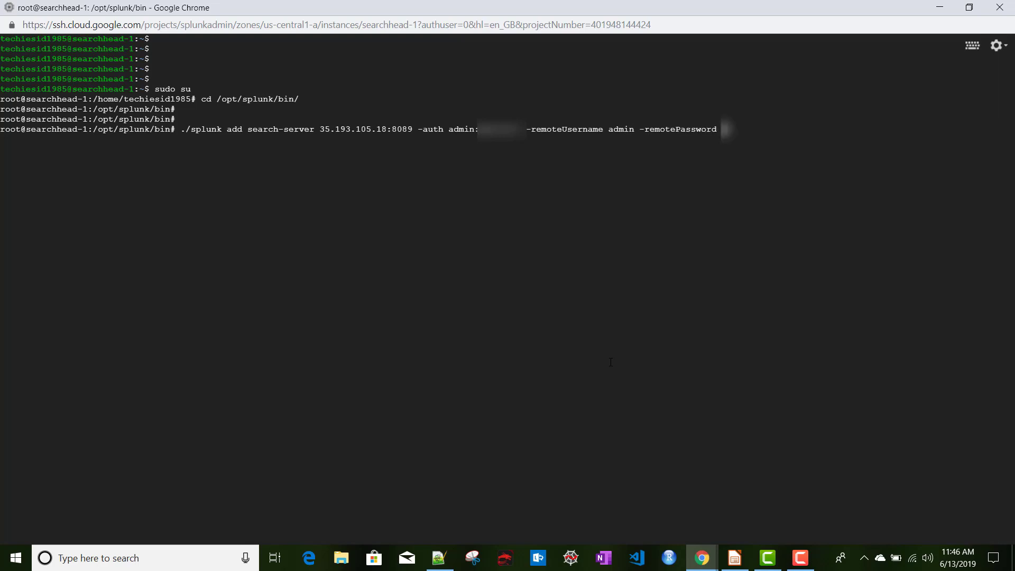
{"action": "type", "text": " *******"}
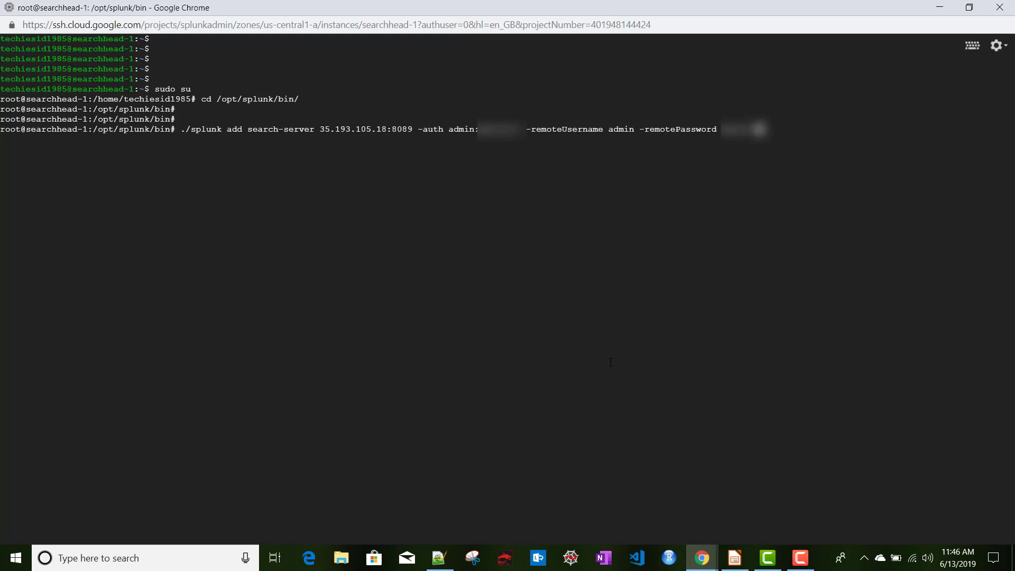
{"action": "type", "text": "*"}
{"action": "key", "text": "Return"}
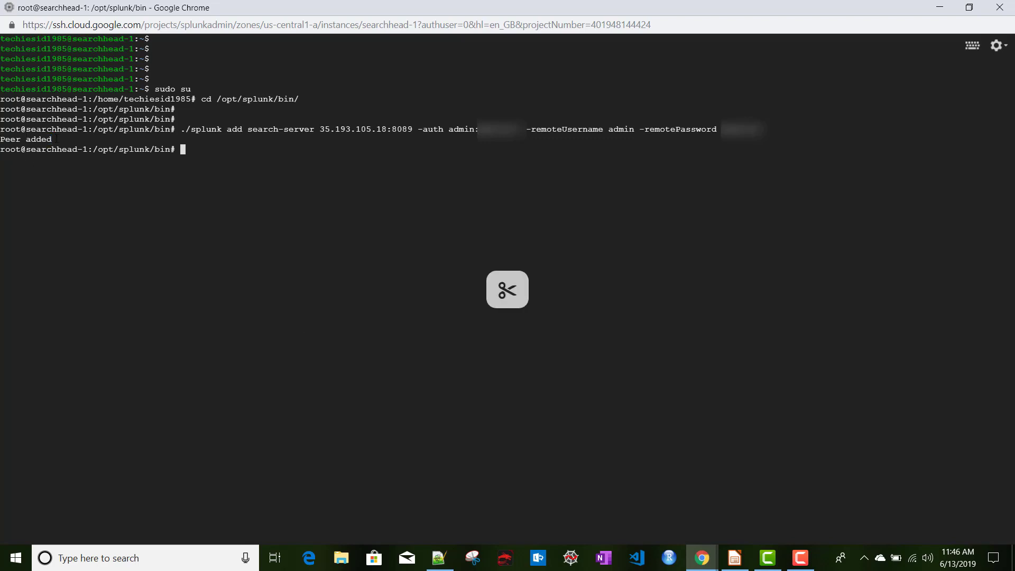
{"action": "left_click_drag", "start_coordinate": [51, 139], "coordinate": [1, 129]}
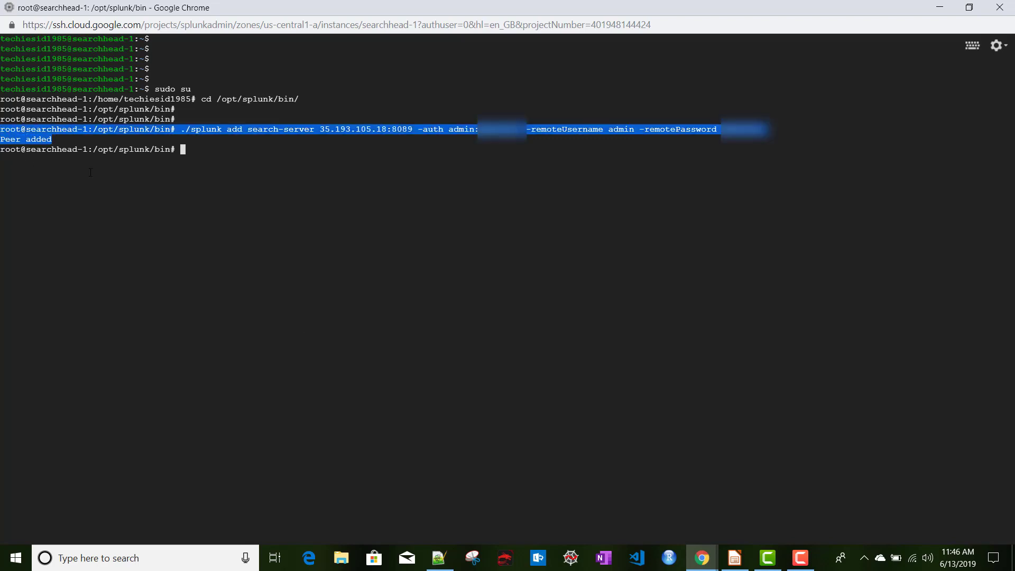
- Reload Splunk and open Settings > Distributed search > Search peers, showing indexer-1, indexer-2 and indexer-3
{"action": "left_click", "coordinate": [702, 557]}
{"action": "left_click", "coordinate": [639, 503]}
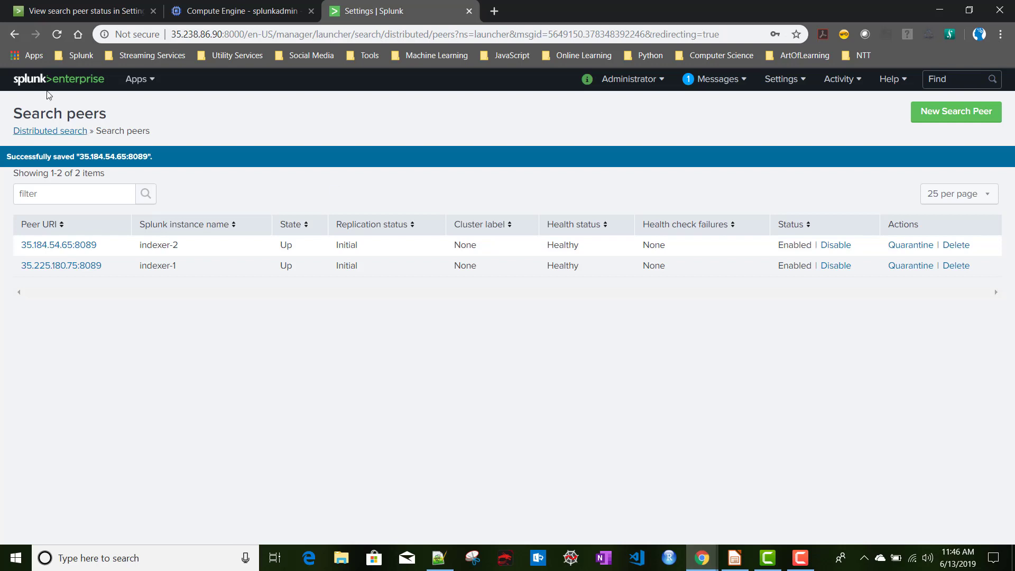
{"action": "left_click", "coordinate": [57, 33]}
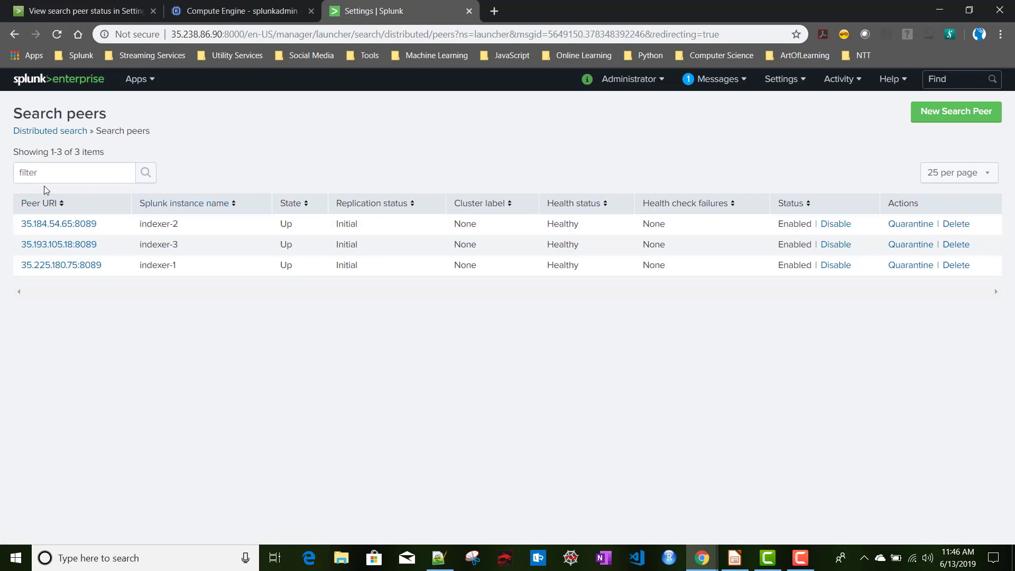
{"action": "left_click", "coordinate": [778, 79]}
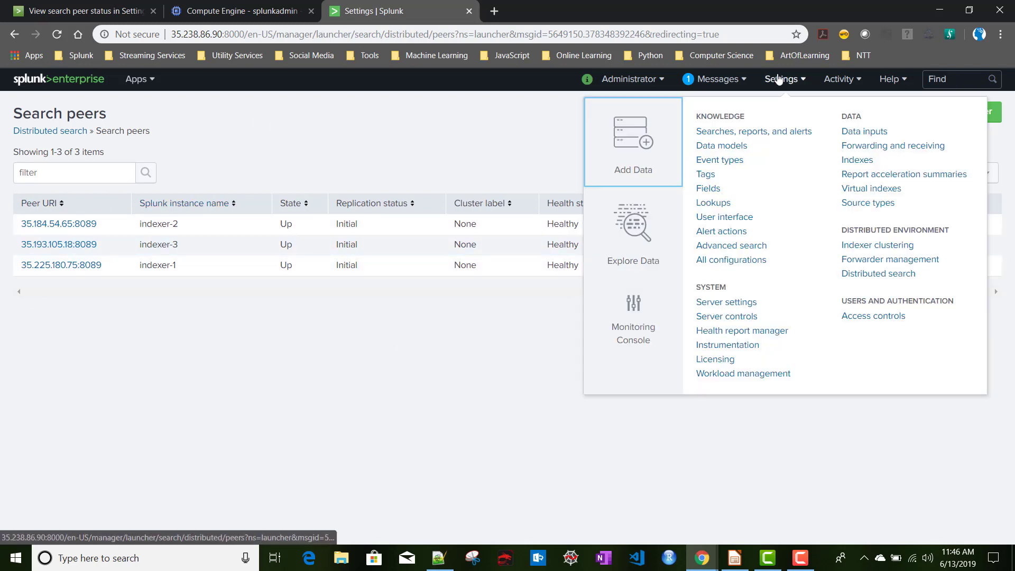
{"action": "left_click", "coordinate": [890, 273]}
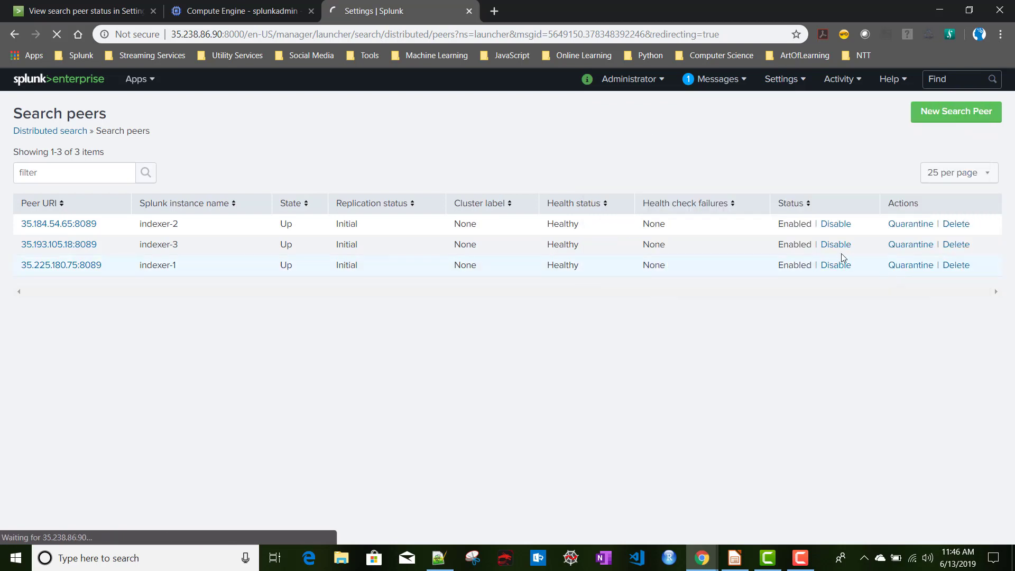
{"action": "left_click", "coordinate": [235, 210]}
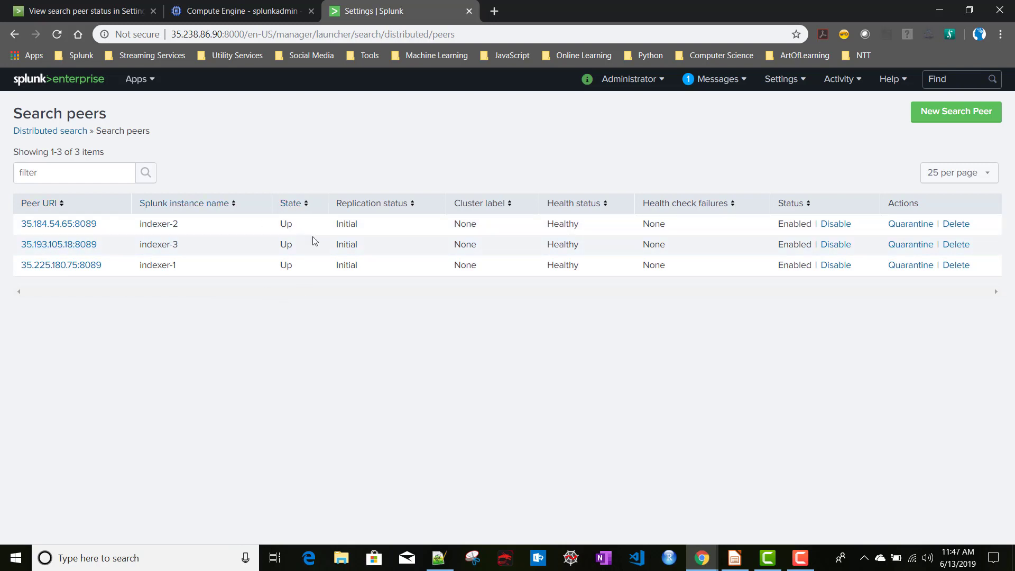
- Read the docs' State column and Initial replication descriptions, comparing them with the Splunk peers table
{"action": "left_click", "coordinate": [92, 11]}
{"action": "scroll", "coordinate": [404, 366], "scroll_direction": "up", "scroll_amount": 3}
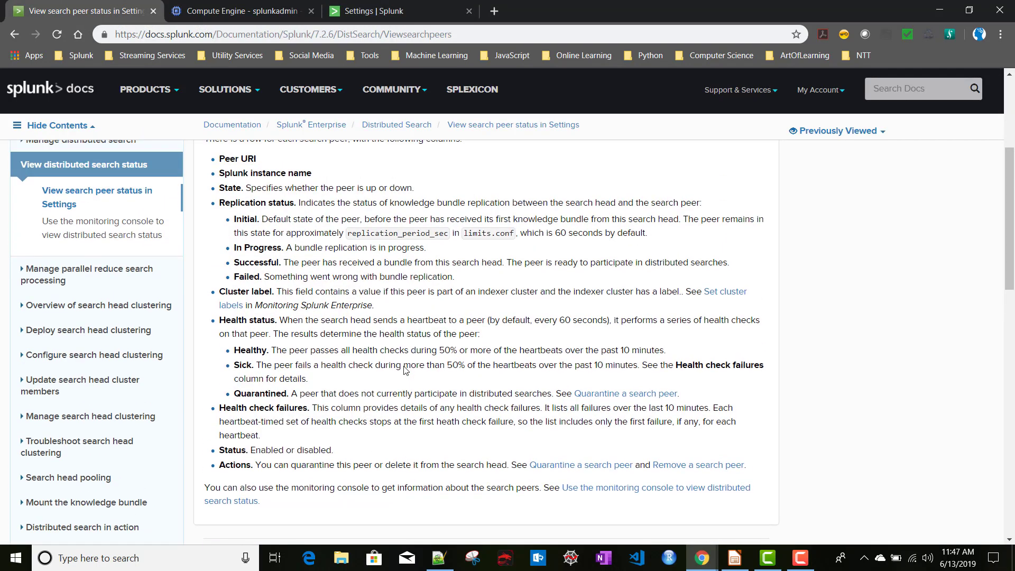
{"action": "left_click_drag", "start_coordinate": [257, 224], "coordinate": [419, 229]}
{"action": "left_click", "coordinate": [374, 10]}
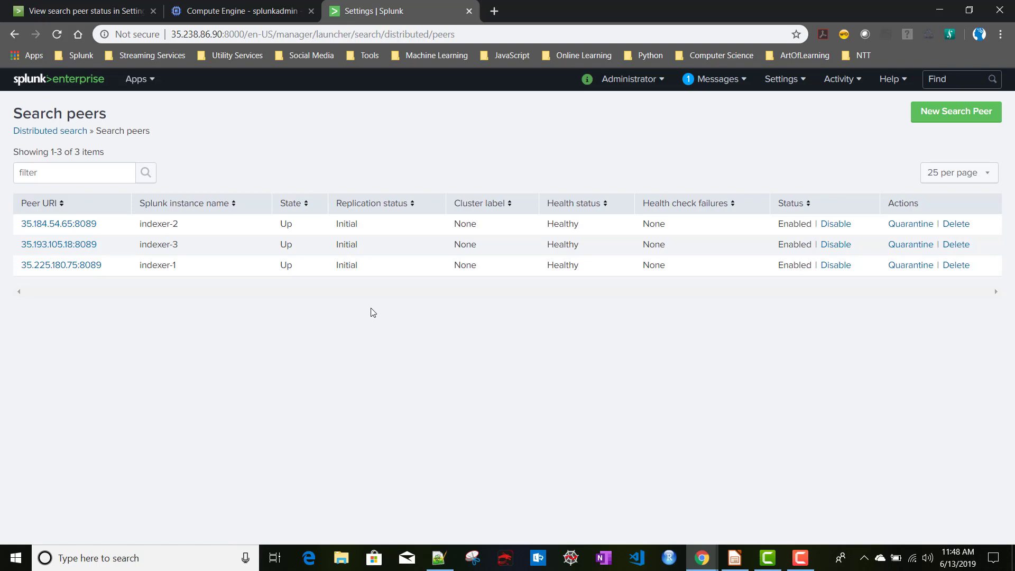
{"action": "left_click", "coordinate": [67, 12]}
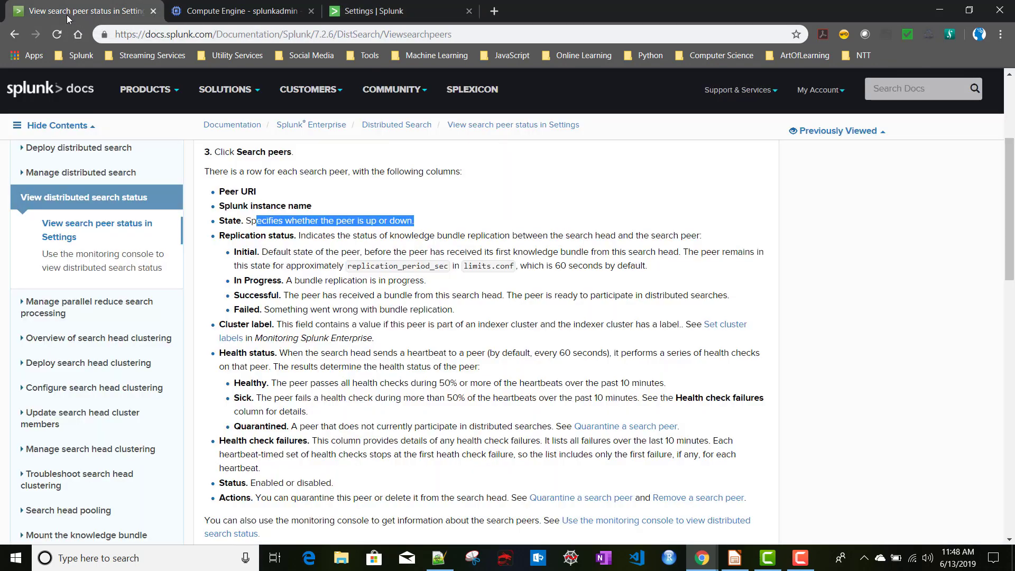
{"action": "left_click_drag", "start_coordinate": [268, 253], "coordinate": [362, 253]}
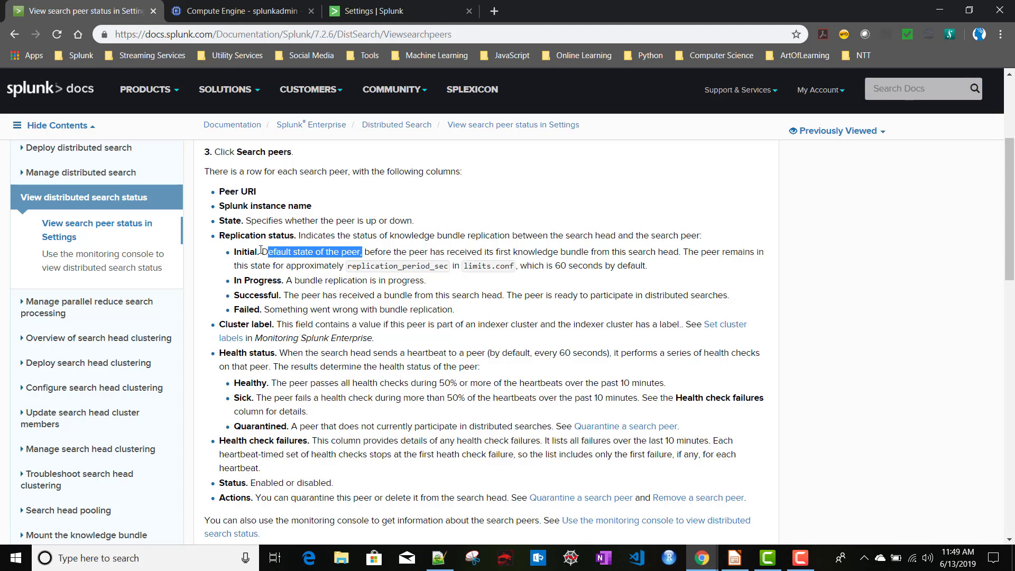
{"action": "left_click", "coordinate": [372, 15]}
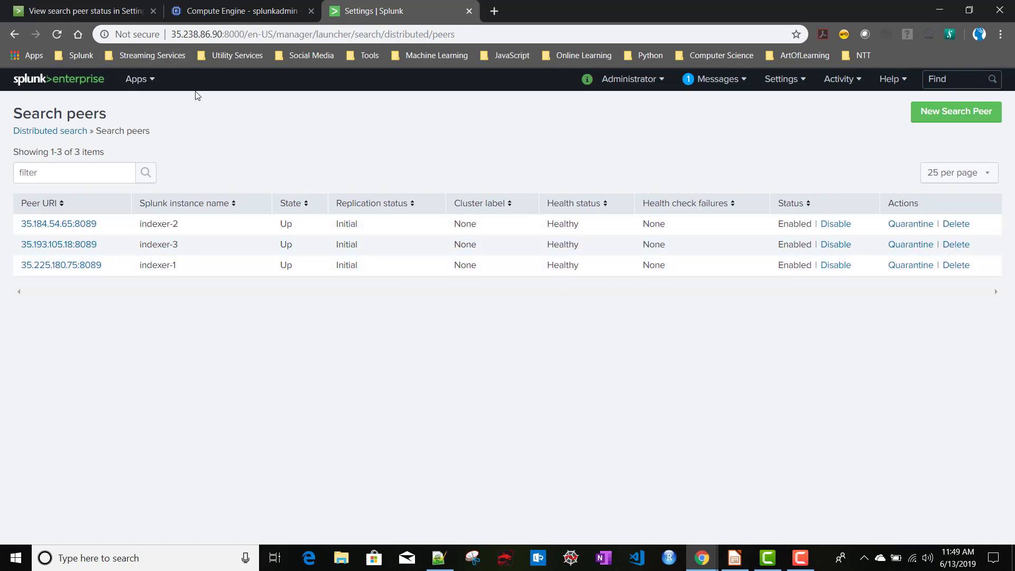
- Read the documentation's descriptions of the Healthy and Quarantined peer statuses
{"action": "left_click", "coordinate": [75, 11]}
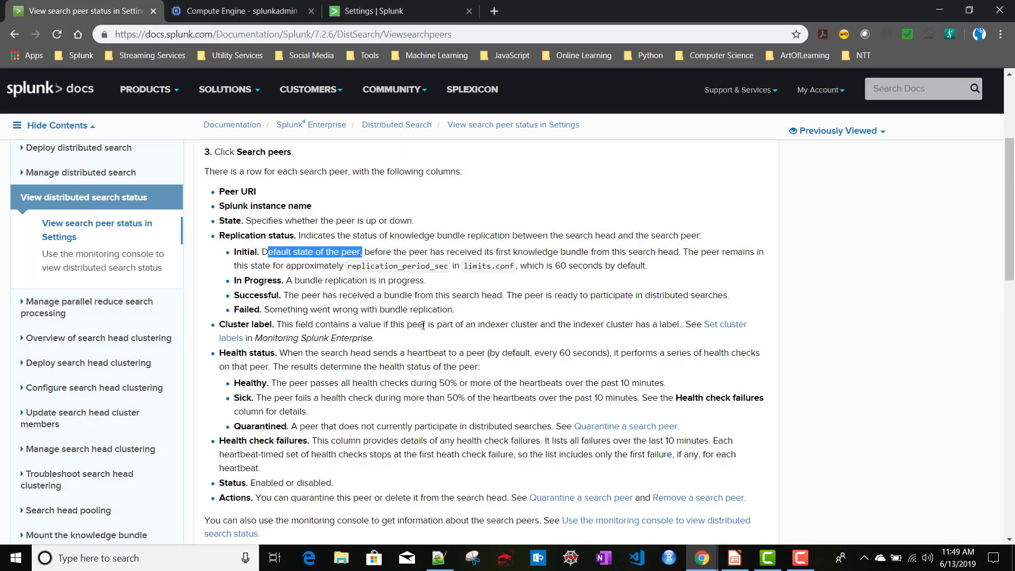
{"action": "scroll", "coordinate": [423, 325], "scroll_direction": "down", "scroll_amount": 2}
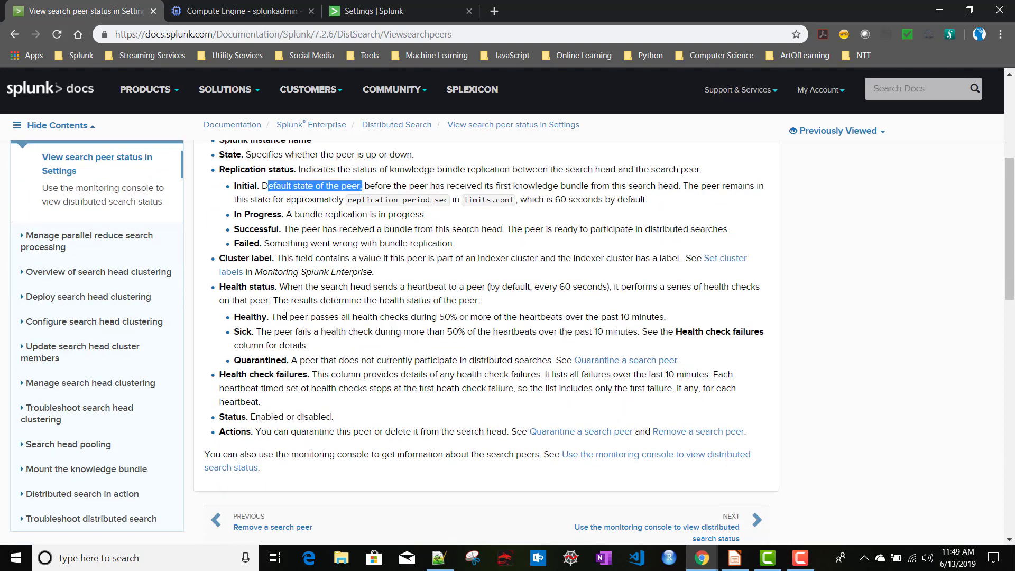
{"action": "left_click_drag", "start_coordinate": [286, 317], "coordinate": [672, 322]}
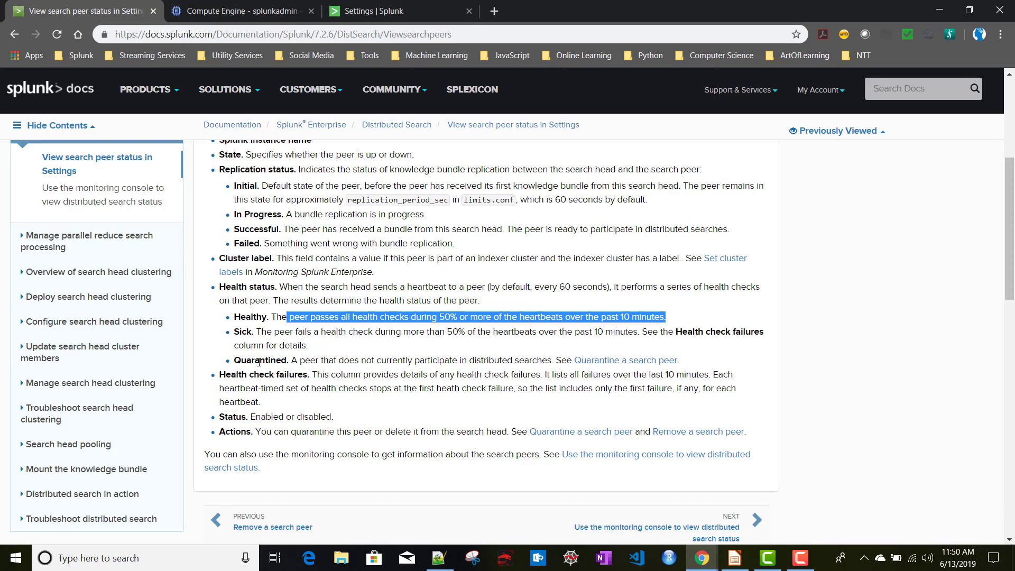
{"action": "left_click_drag", "start_coordinate": [305, 362], "coordinate": [538, 360]}
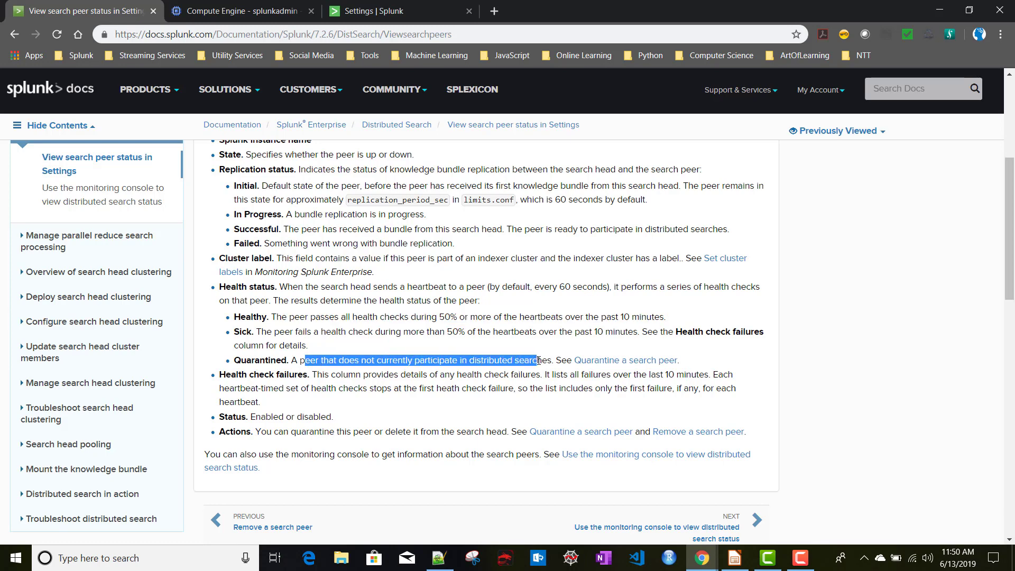
- Return to the Splunk Search peers tab showing three Up, Healthy peers with Initial replication
{"action": "left_click", "coordinate": [390, 22]}
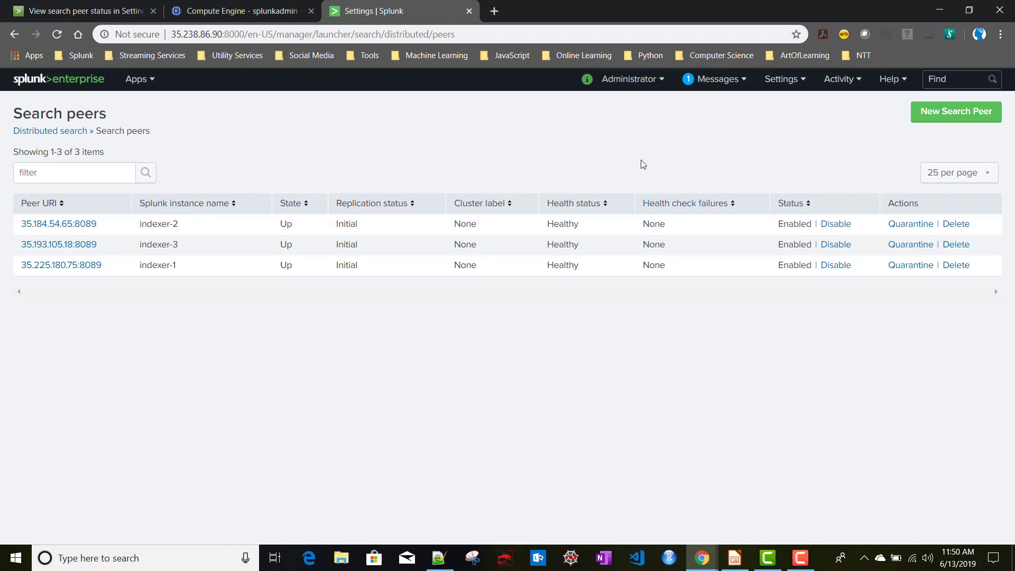
- On the search head, go to /opt/splunk/etc/auth/distServerKeys and list private.pem and trusted.pem
{"action": "left_click", "coordinate": [712, 562]}
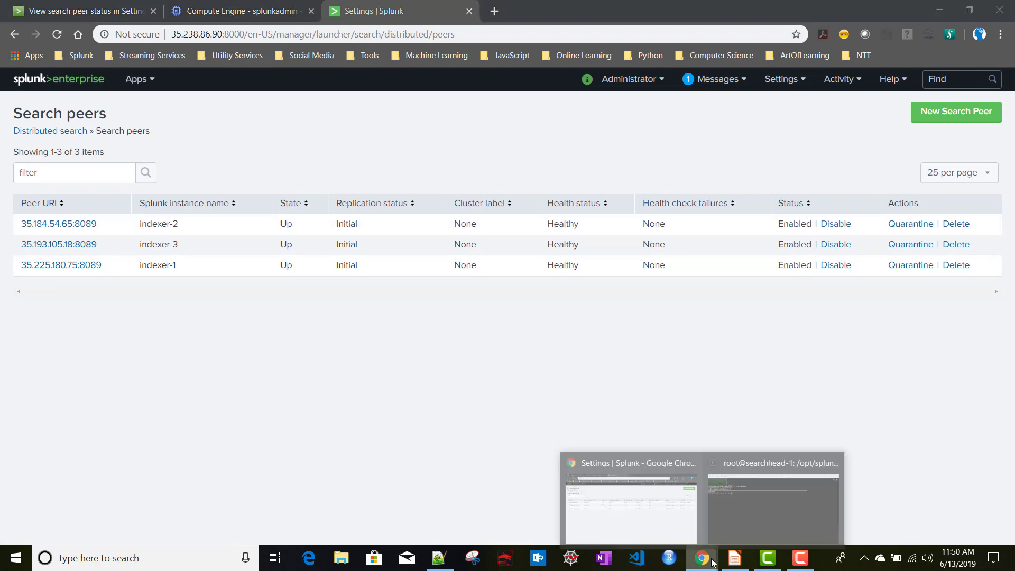
{"action": "left_click", "coordinate": [794, 506]}
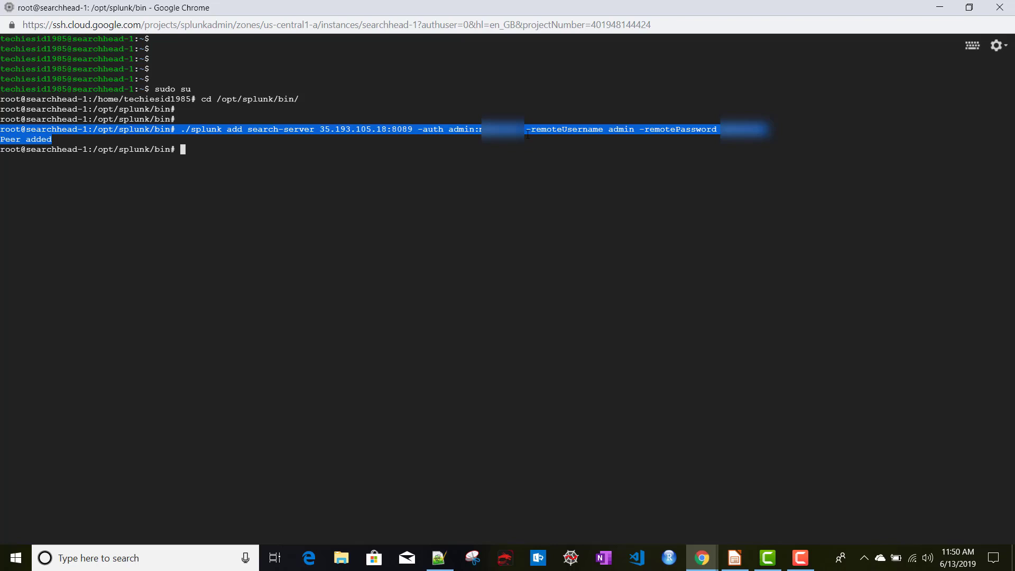
{"action": "left_click_drag", "start_coordinate": [527, 134], "coordinate": [527, 134]}
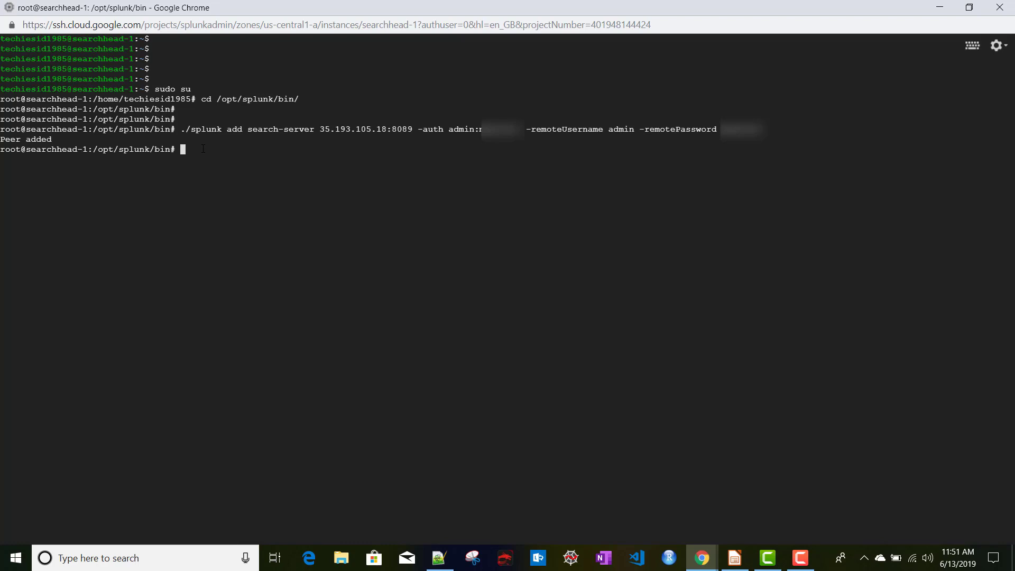
{"action": "type", "text": "cd /opt/sp"}
{"action": "key", "text": "Tab"}
{"action": "type", "text": "e"}
{"action": "key", "text": "Tab"}
{"action": "type", "text": "au"}
{"action": "key", "text": "Tab"}
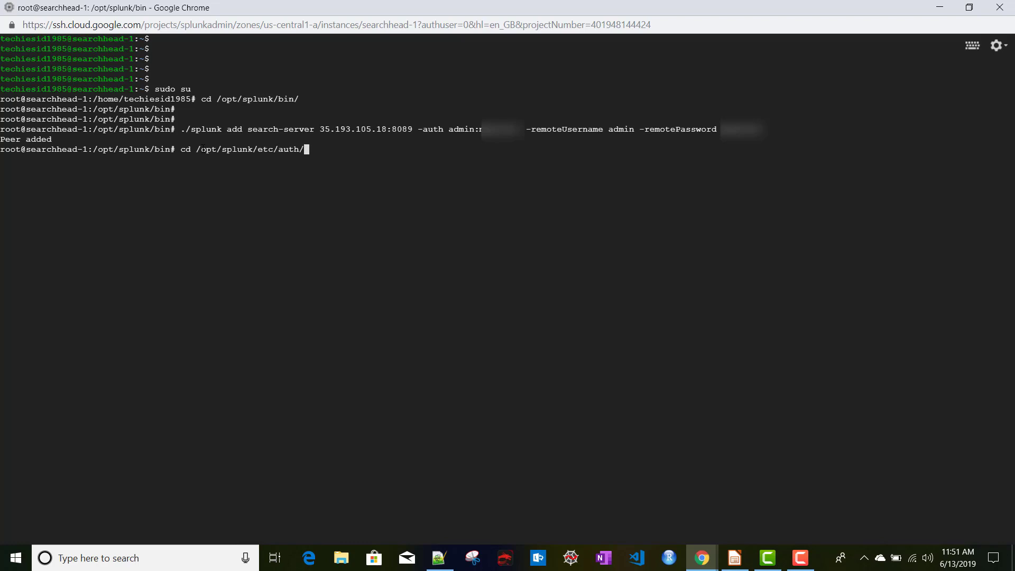
{"action": "type", "text": "d"}
{"action": "key", "text": "Tab"}
{"action": "key", "text": "Return"}
{"action": "type", "text": "ls"}
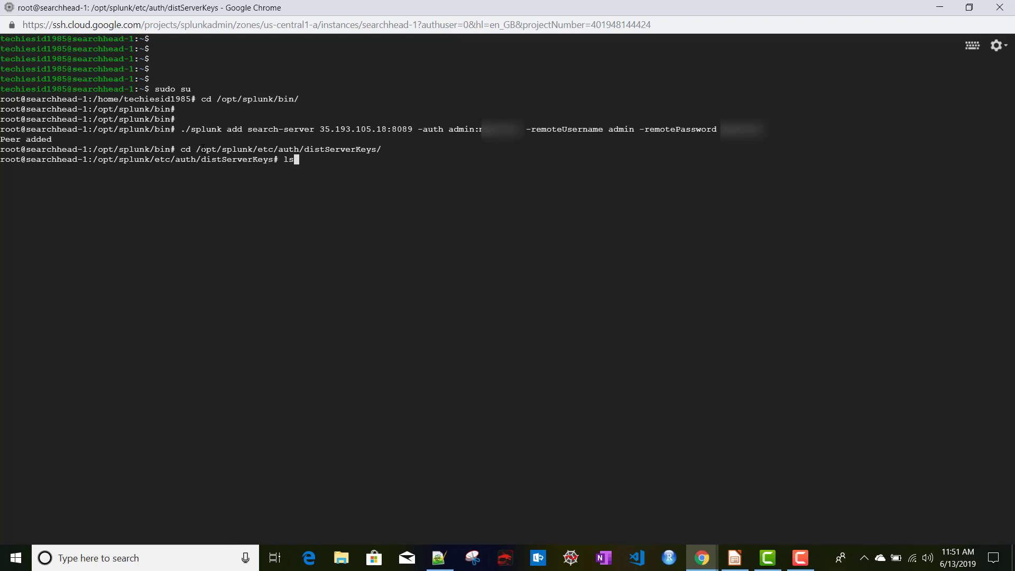
{"action": "key", "text": "Return"}
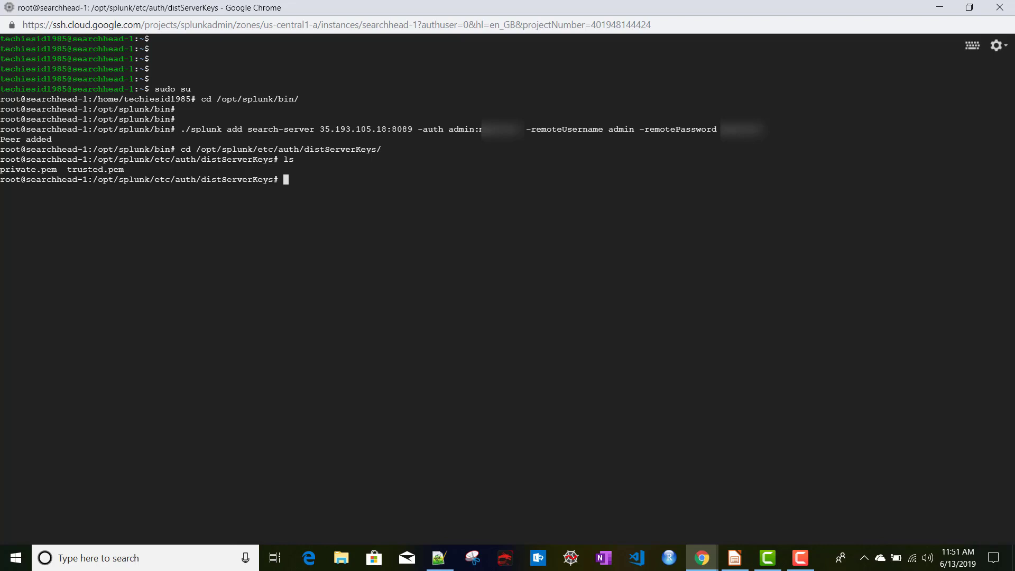
- Open a maximized SSH session to indexer-1 from the Compute Engine VM instances list
{"action": "mouse_move", "coordinate": [702, 556]}
{"action": "left_click", "coordinate": [625, 512]}
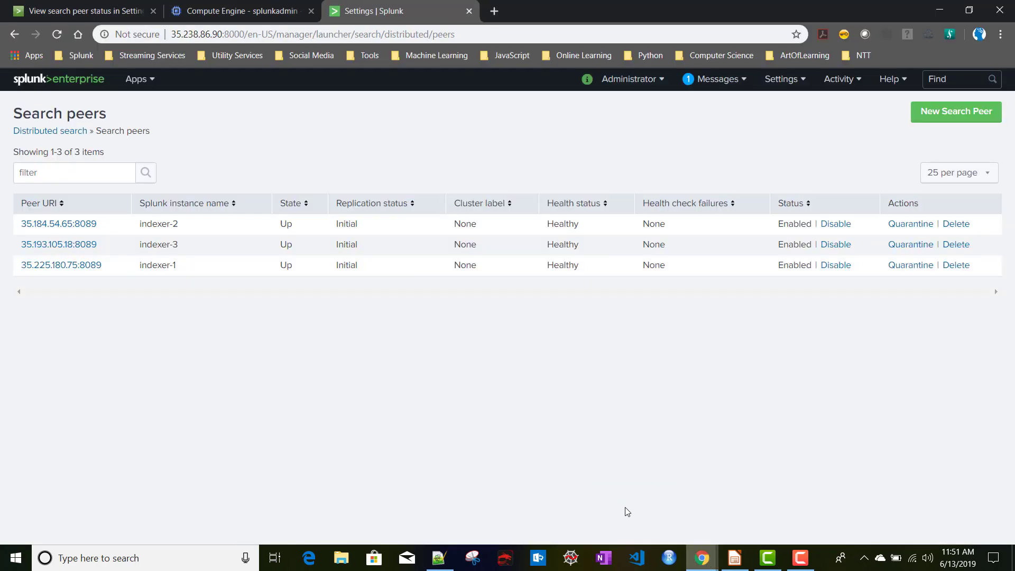
{"action": "left_click", "coordinate": [267, 11]}
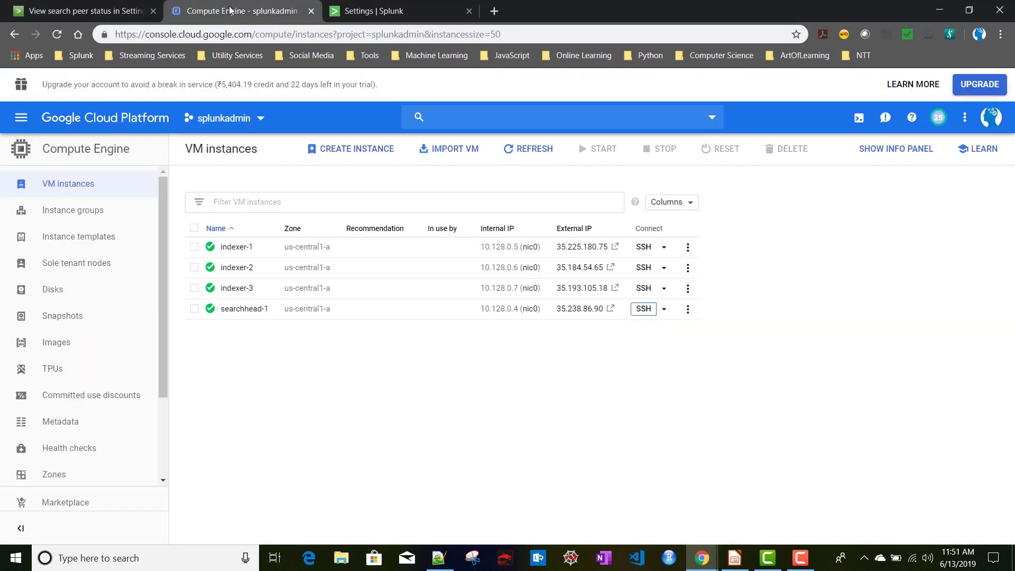
{"action": "left_click", "coordinate": [643, 249]}
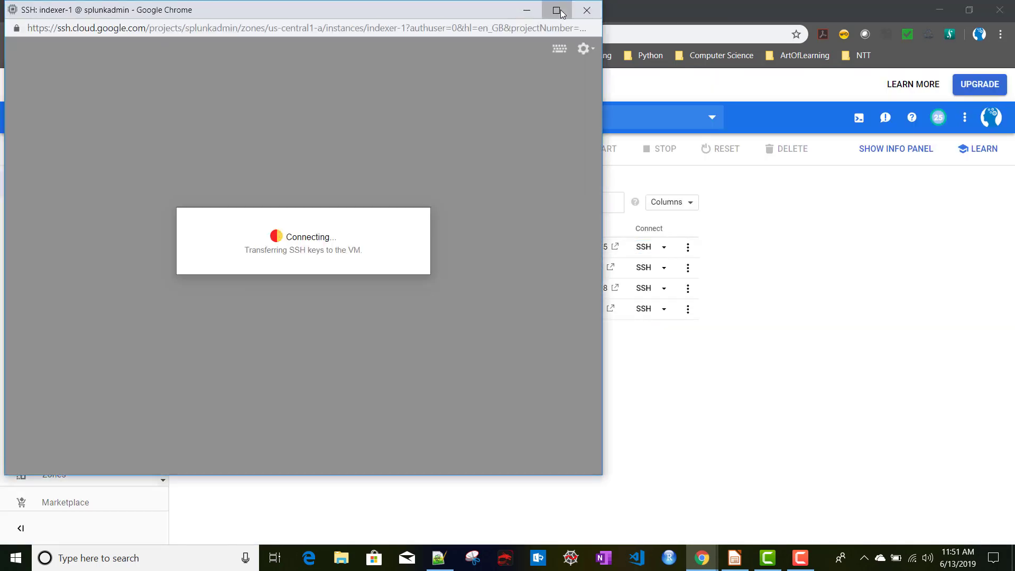
{"action": "left_click", "coordinate": [557, 11]}
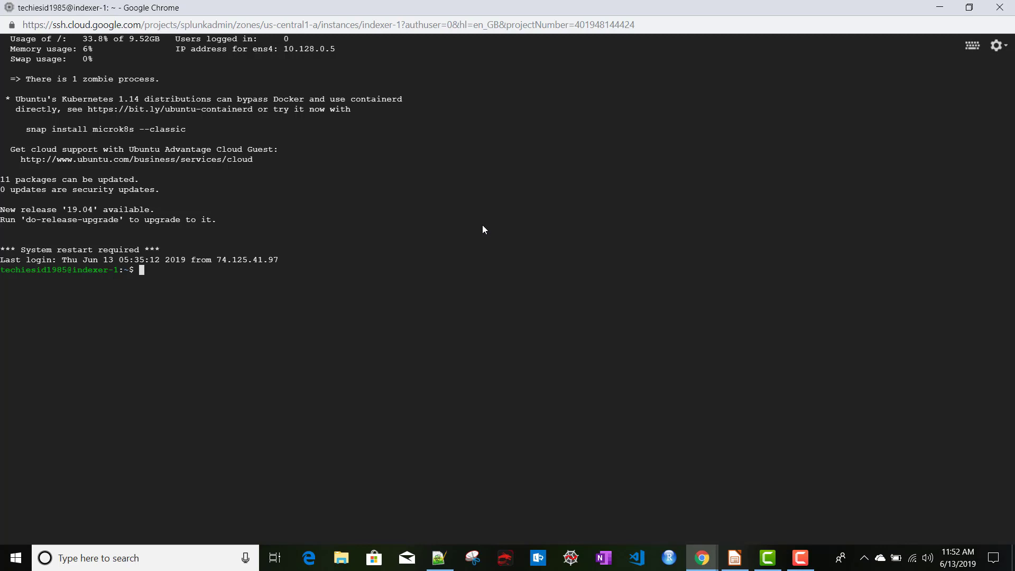
- Clear indexer-1's terminal and switch to a root shell with sudo su
{"action": "type", "text": "clear"}
{"action": "key", "text": "Return"}
{"action": "key", "text": "Return"}
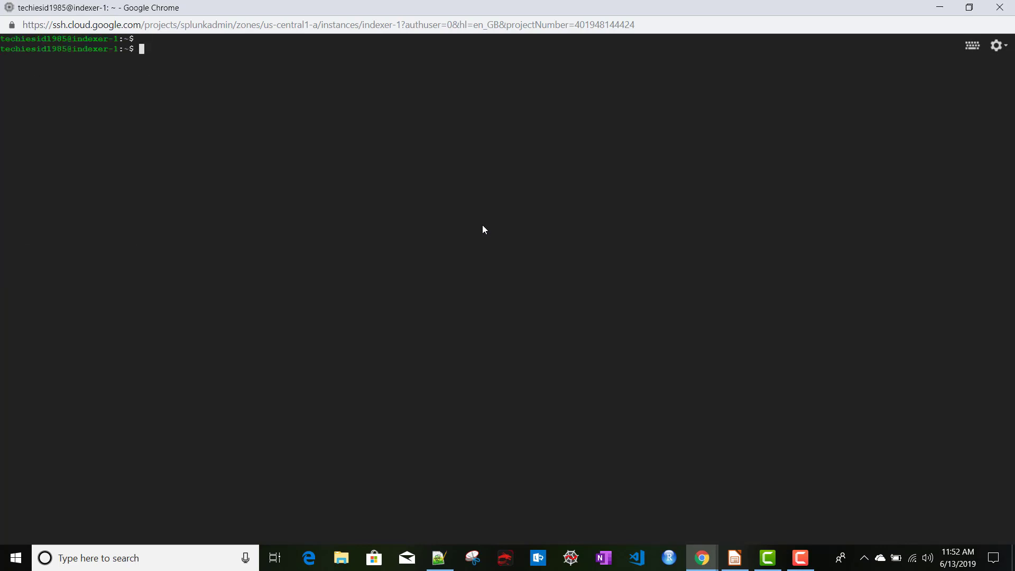
{"action": "key", "text": "Return"}
{"action": "key", "text": "Return"}
{"action": "key", "text": "Return"}
{"action": "key", "text": "Return"}
{"action": "key", "text": "Return"}
{"action": "type", "text": "sud"}
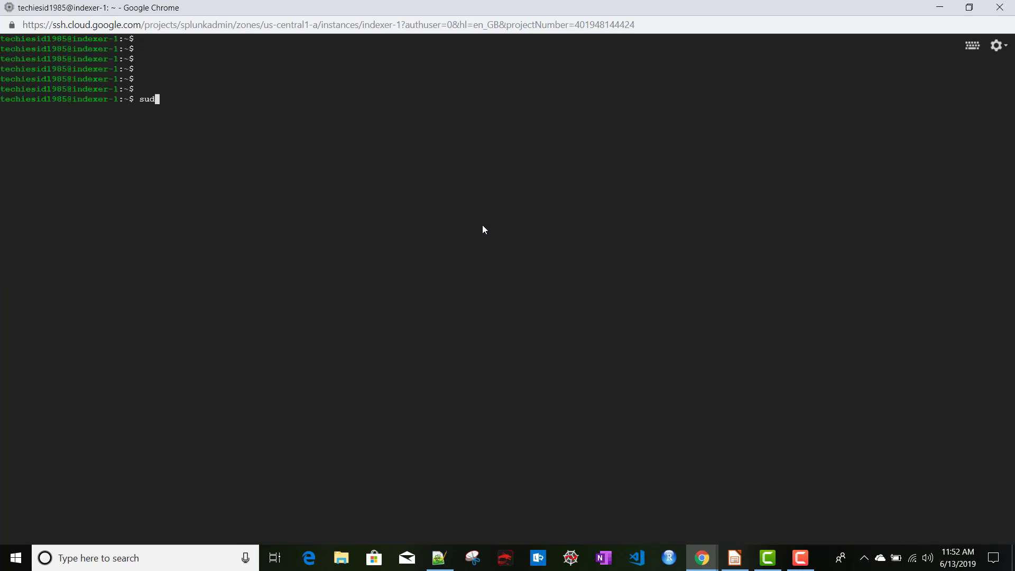
{"action": "type", "text": "o su"}
{"action": "key", "text": "Return"}
{"action": "key", "text": "Return"}
{"action": "key", "text": "Return"}
{"action": "key", "text": "Return"}
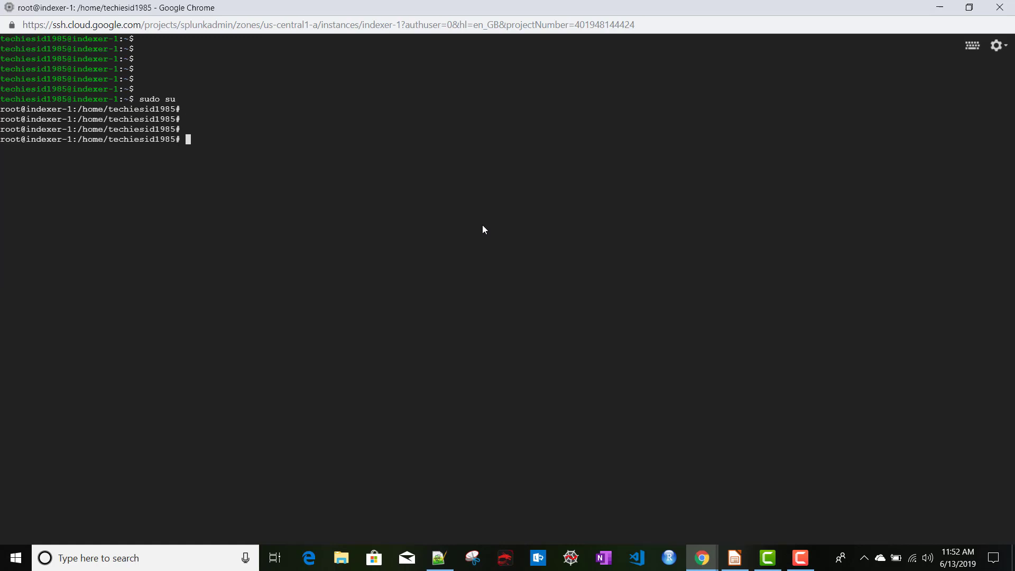
- Change into /opt/splunk/etc/auth on indexer-1 and list its contents
{"action": "type", "text": "cd /opt/s"}
{"action": "key", "text": "Tab"}
{"action": "type", "text": "e"}
{"action": "key", "text": "Tab"}
{"action": "type", "text": "a"}
{"action": "key", "text": "Tab"}
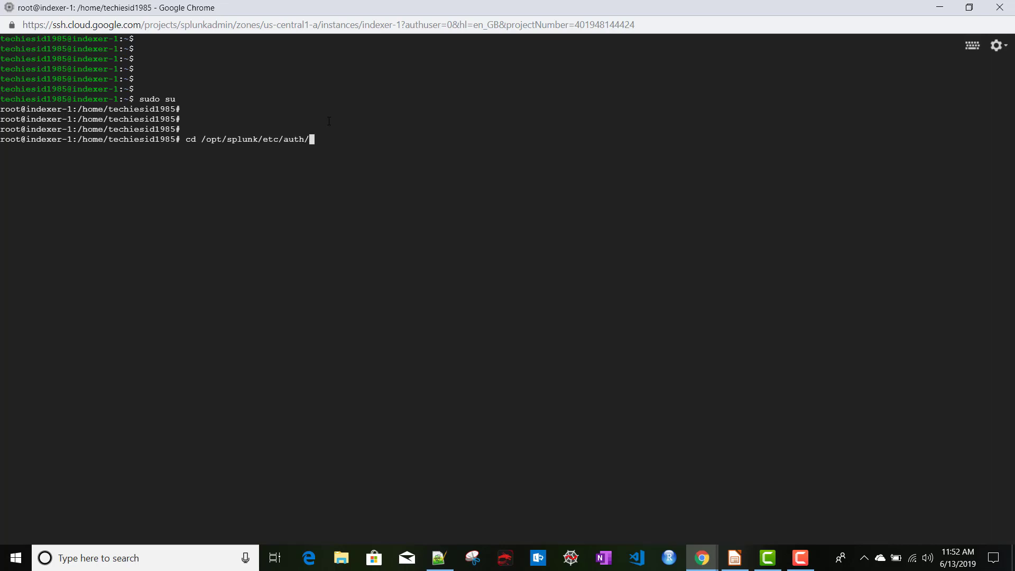
{"action": "key", "text": "Return"}
{"action": "type", "text": "ls"}
{"action": "key", "text": "Return"}
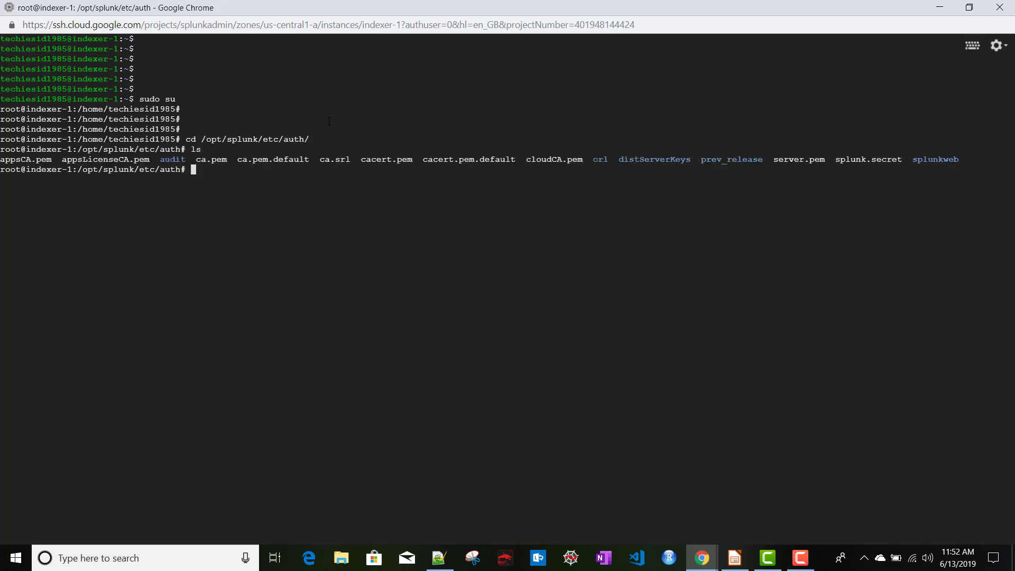
- Enter distServerKeys and list private.pem, trusted.pem and the searchhead-1 folder
{"action": "double_click", "coordinate": [656, 160]}
{"action": "type", "text": "cd d"}
{"action": "key", "text": "Tab"}
{"action": "key", "text": "Return"}
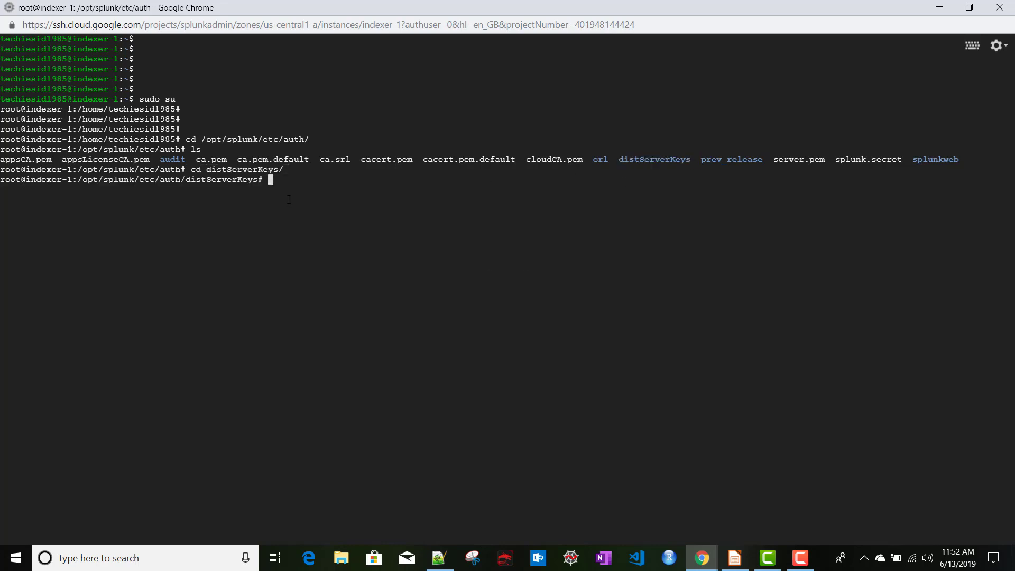
{"action": "type", "text": "ls"}
{"action": "key", "text": "Return"}
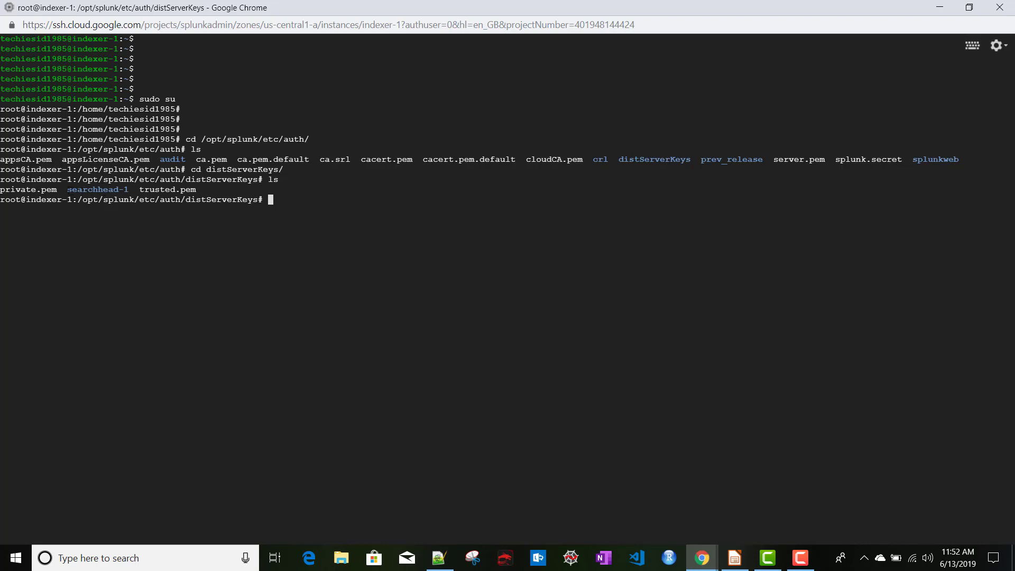
- On indexer-1, enter the searchhead-1 key folder and list its single file, trusted.pem
{"action": "left_click_drag", "start_coordinate": [67, 189], "coordinate": [130, 189]}
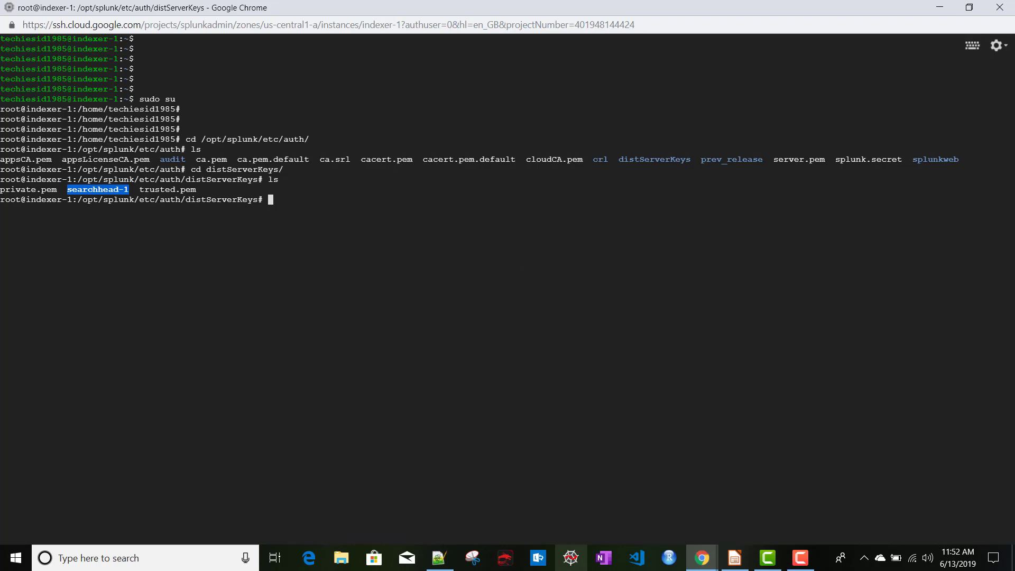
{"action": "left_click", "coordinate": [702, 558]}
{"action": "left_click", "coordinate": [553, 507]}
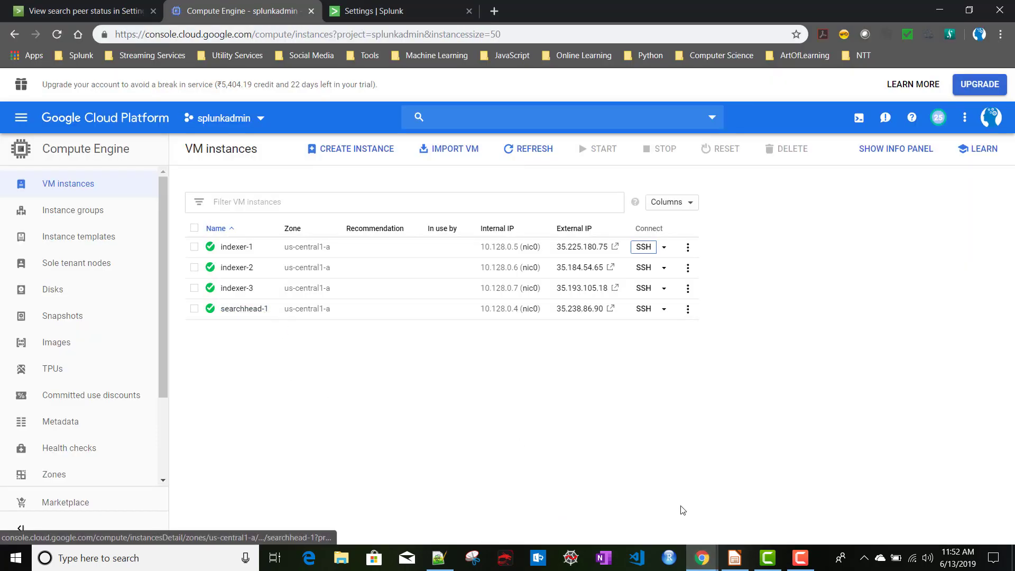
{"action": "left_click", "coordinate": [702, 558]}
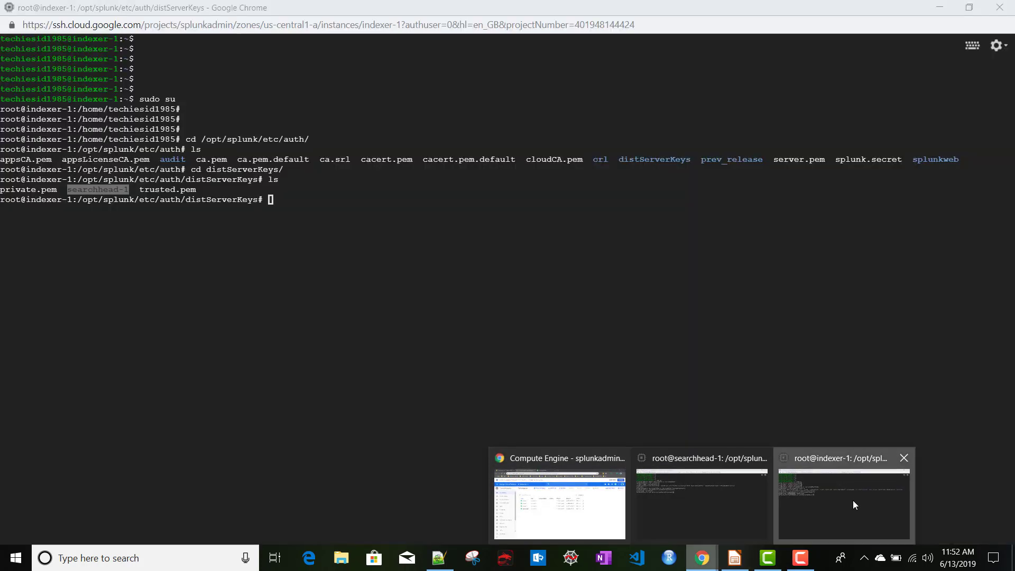
{"action": "left_click", "coordinate": [852, 500]}
{"action": "type", "text": "cd "}
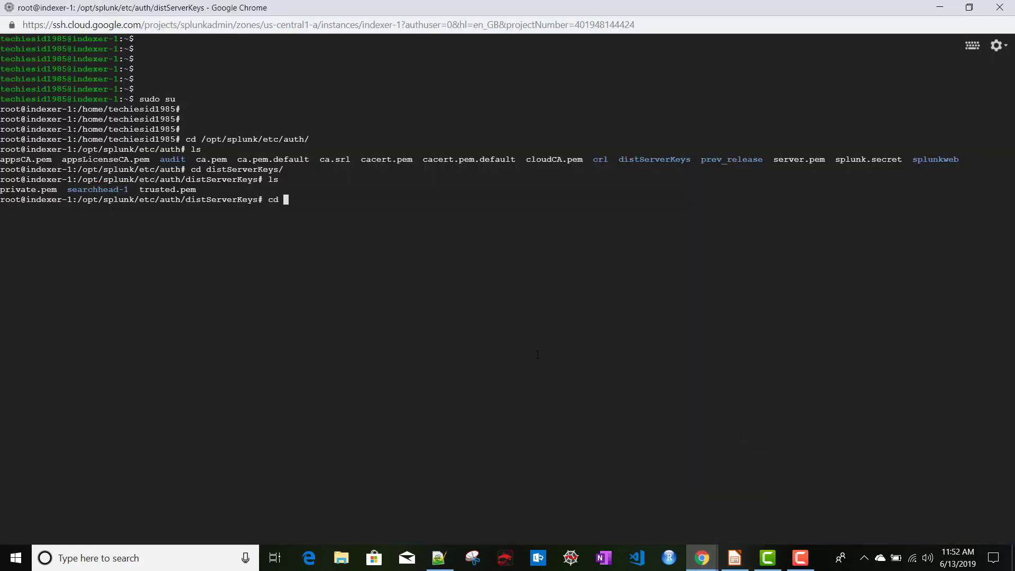
{"action": "type", "text": "se"}
{"action": "key", "text": "Tab"}
{"action": "key", "text": "Return"}
{"action": "key", "text": "Return"}
{"action": "key", "text": "Return"}
{"action": "type", "text": "ls"}
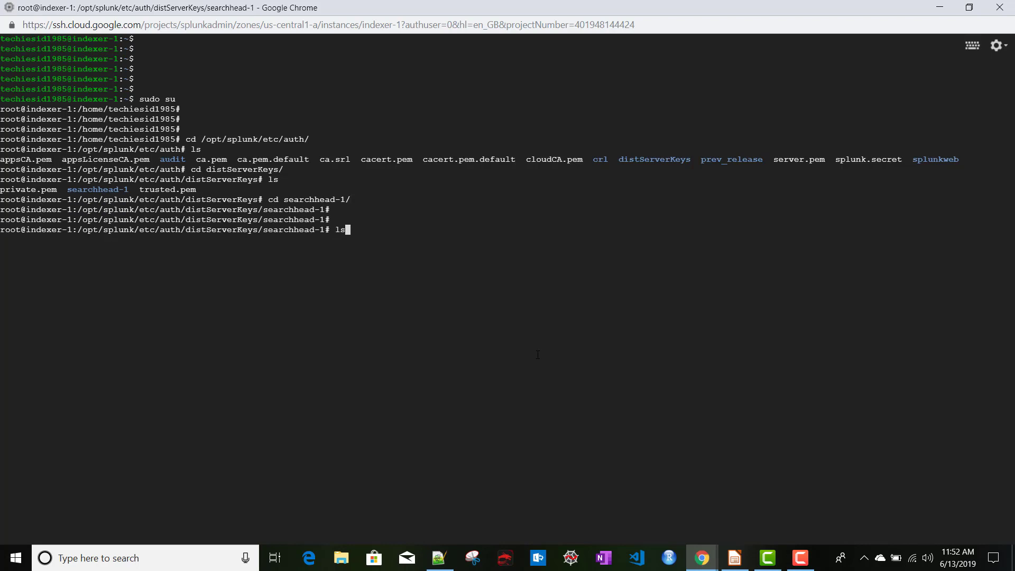
{"action": "key", "text": "Return"}
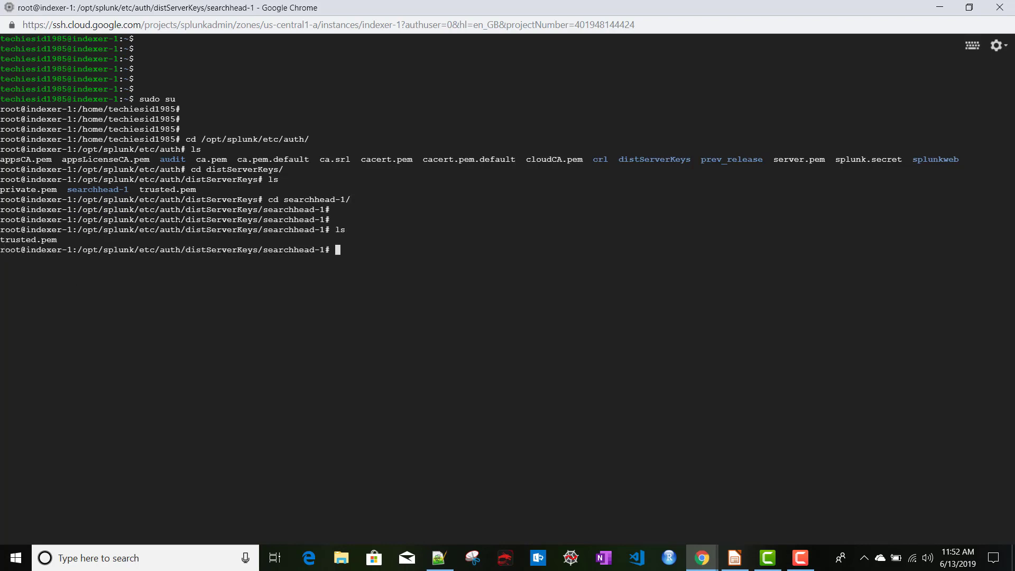
- Copy the trusted.pem name and begin typing cd /opt/splunk in the searchhead-1 terminal
{"action": "left_click", "coordinate": [701, 557]}
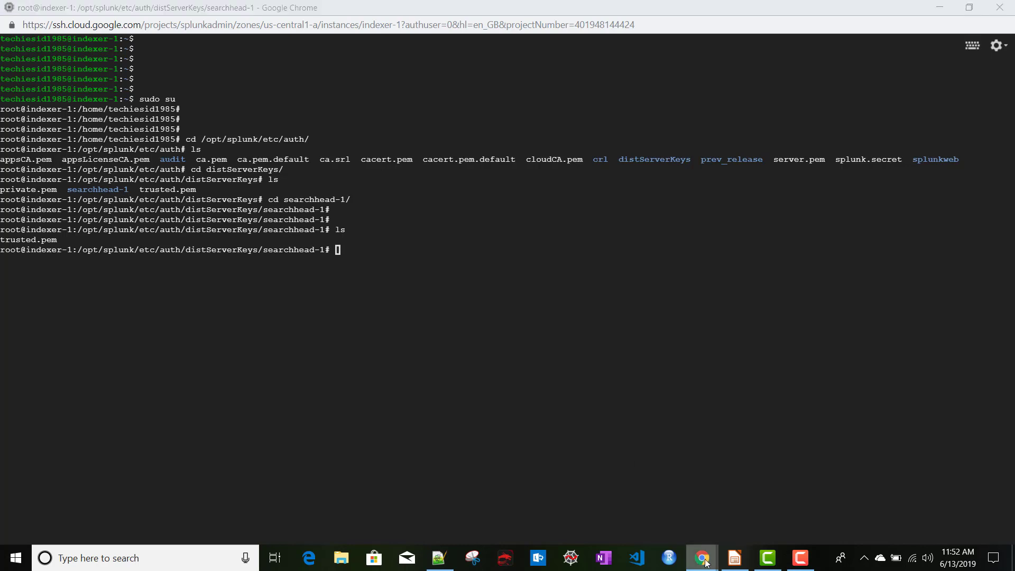
{"action": "left_click", "coordinate": [709, 506]}
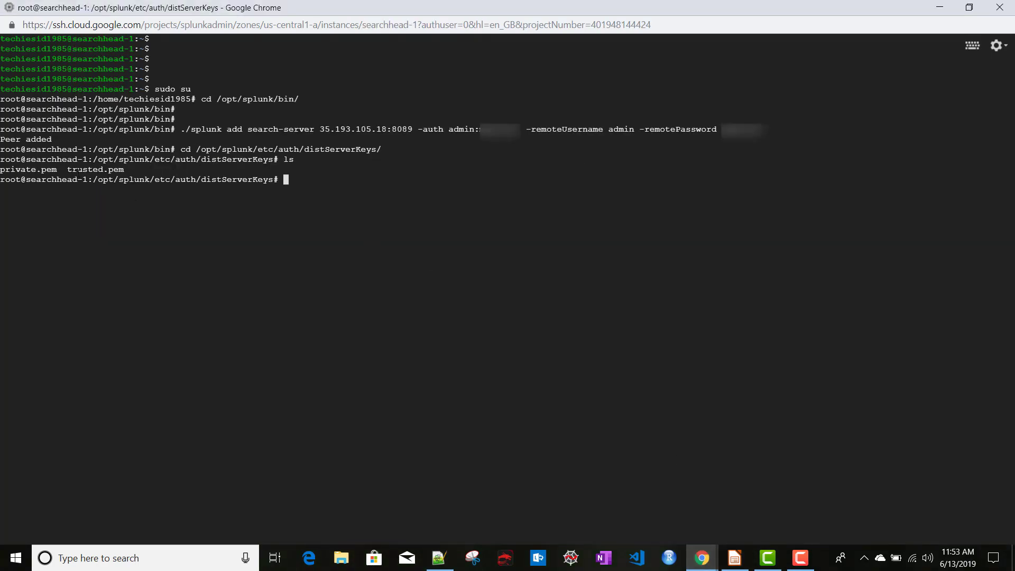
{"action": "left_click", "coordinate": [701, 558]}
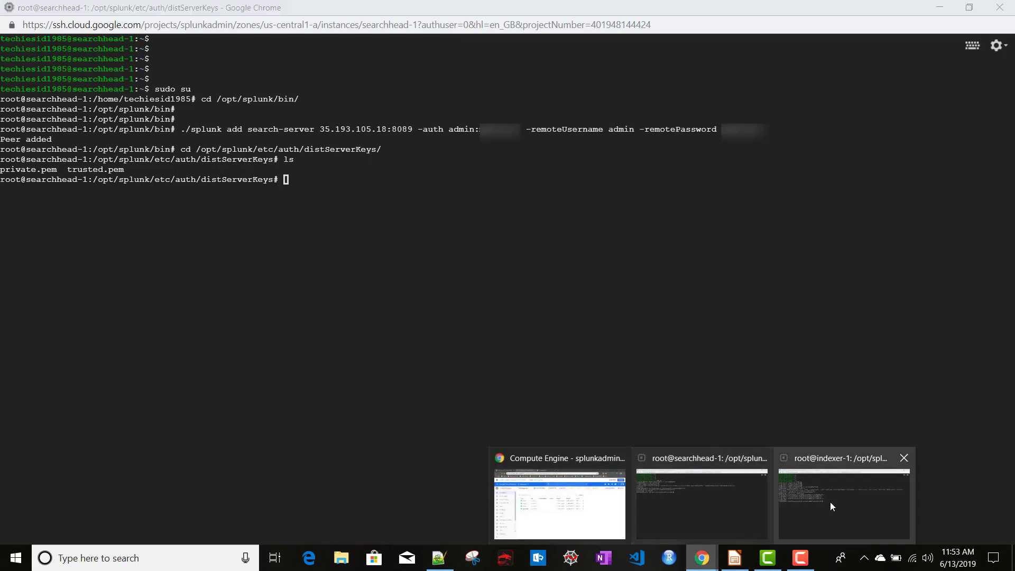
{"action": "left_click", "coordinate": [831, 505]}
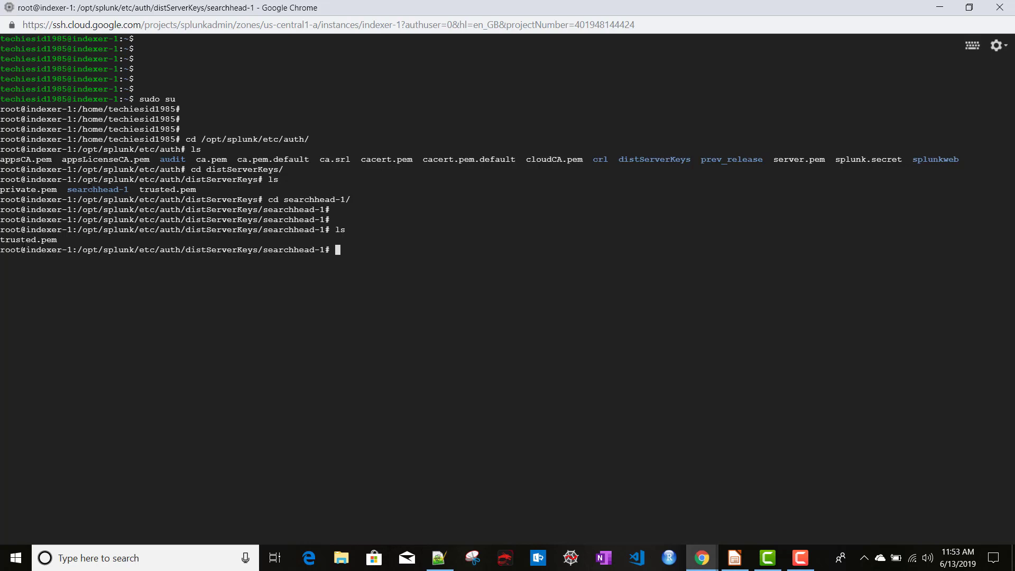
{"action": "left_click_drag", "start_coordinate": [0, 240], "coordinate": [57, 239]}
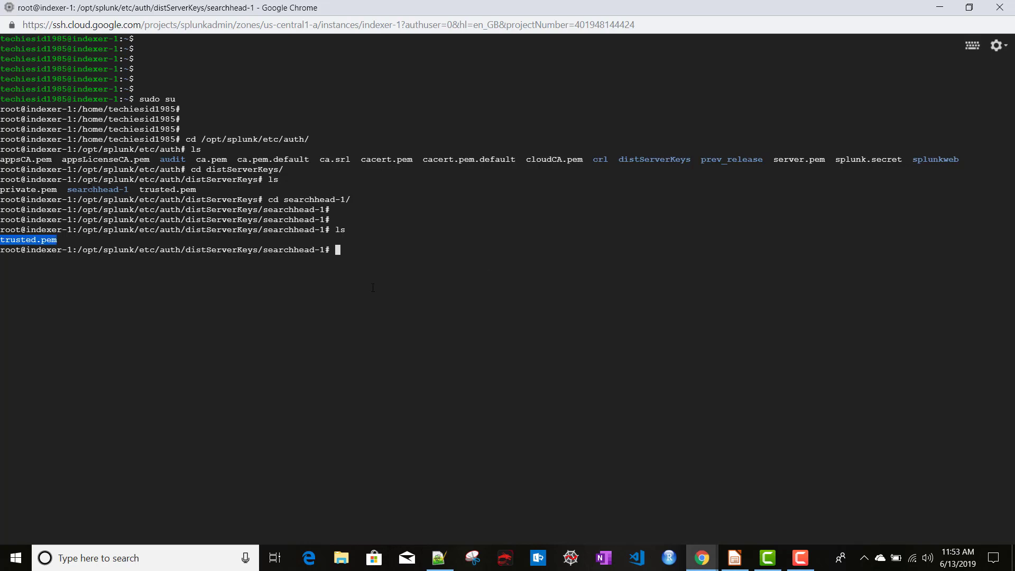
{"action": "mouse_move", "coordinate": [702, 557]}
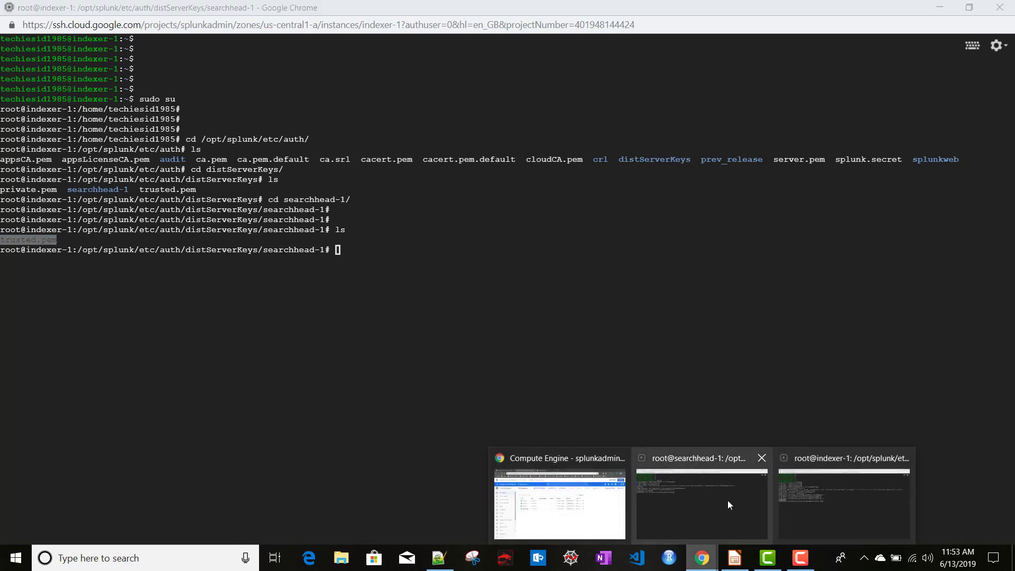
{"action": "left_click", "coordinate": [727, 498]}
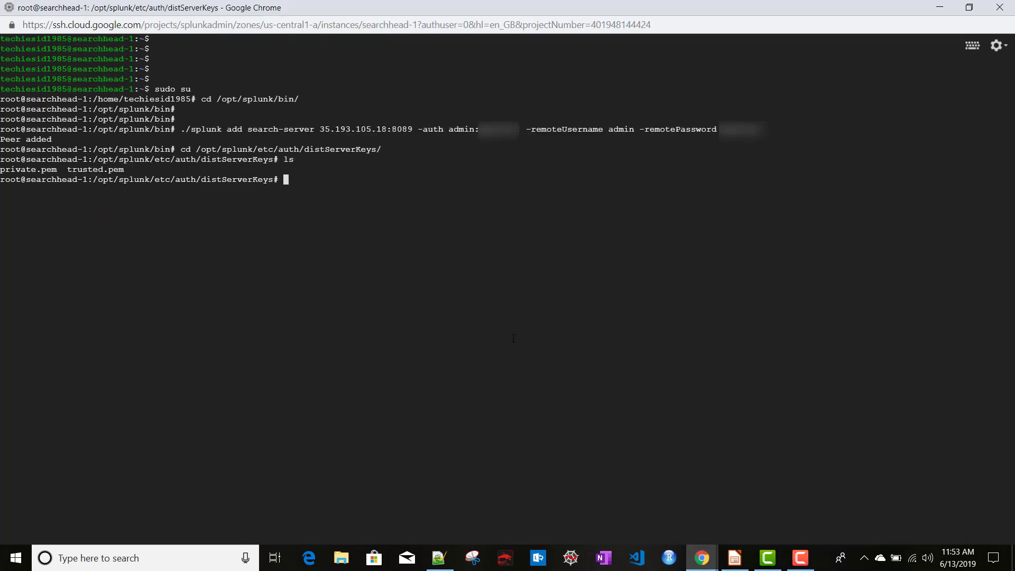
{"action": "type", "text": "cd /opt/s"}
{"action": "key", "text": "Tab"}
{"action": "type", "text": "e"}
{"action": "key", "text": "Tab"}
{"action": "type", "text": "sys"}
{"action": "key", "text": "Tab"}
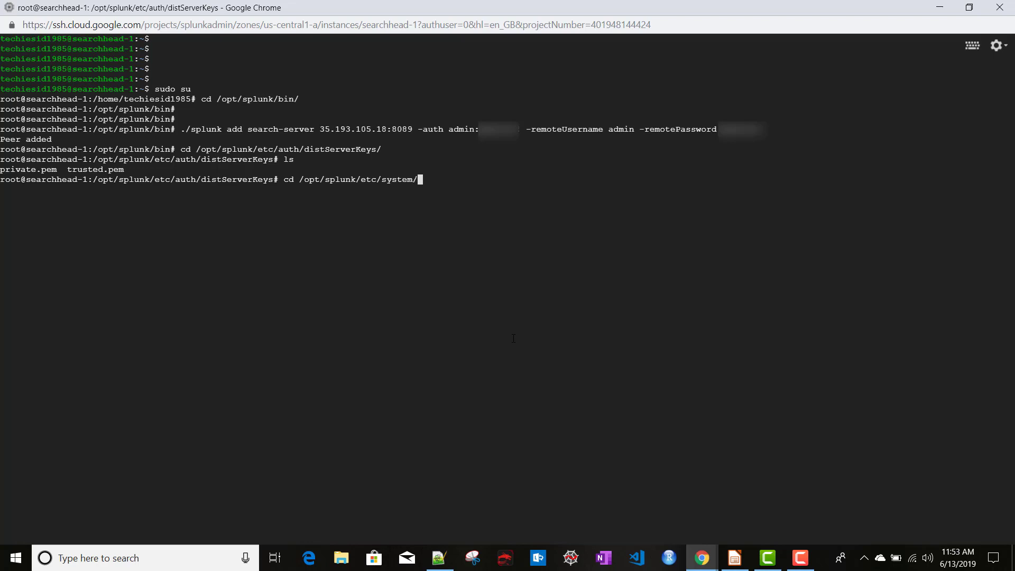
{"action": "type", "text": "loc"}
{"action": "key", "text": "Tab"}
{"action": "key", "text": "Return"}
{"action": "key", "text": "Return"}
{"action": "key", "text": "Return"}
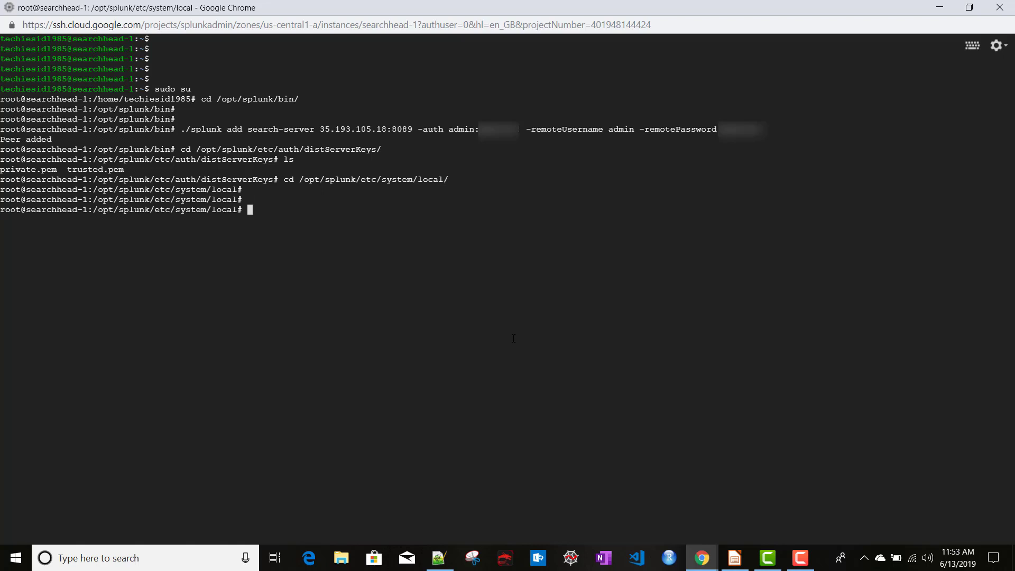
{"action": "type", "text": "ls"}
{"action": "key", "text": "Return"}
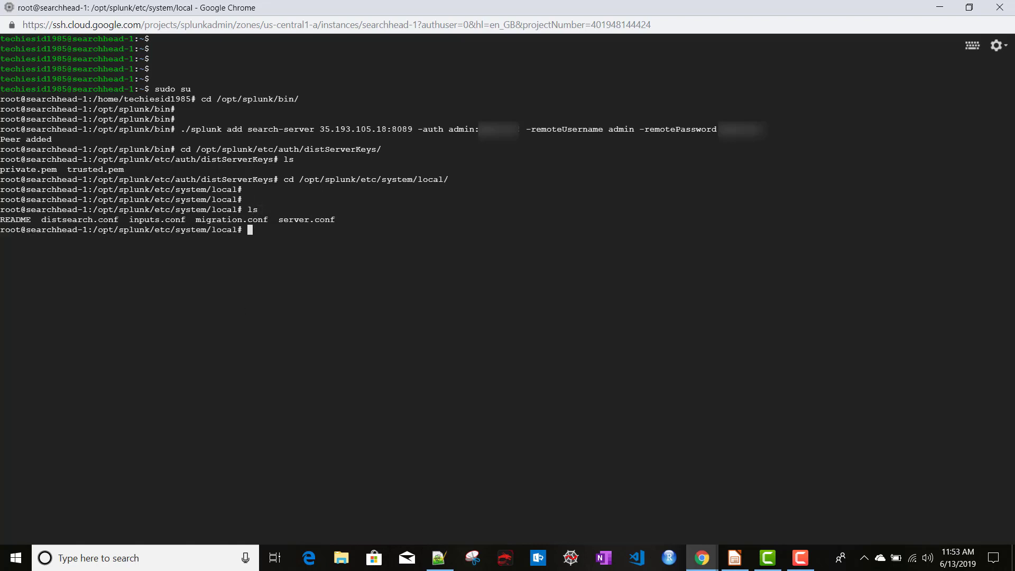
{"action": "left_click_drag", "start_coordinate": [42, 219], "coordinate": [118, 220]}
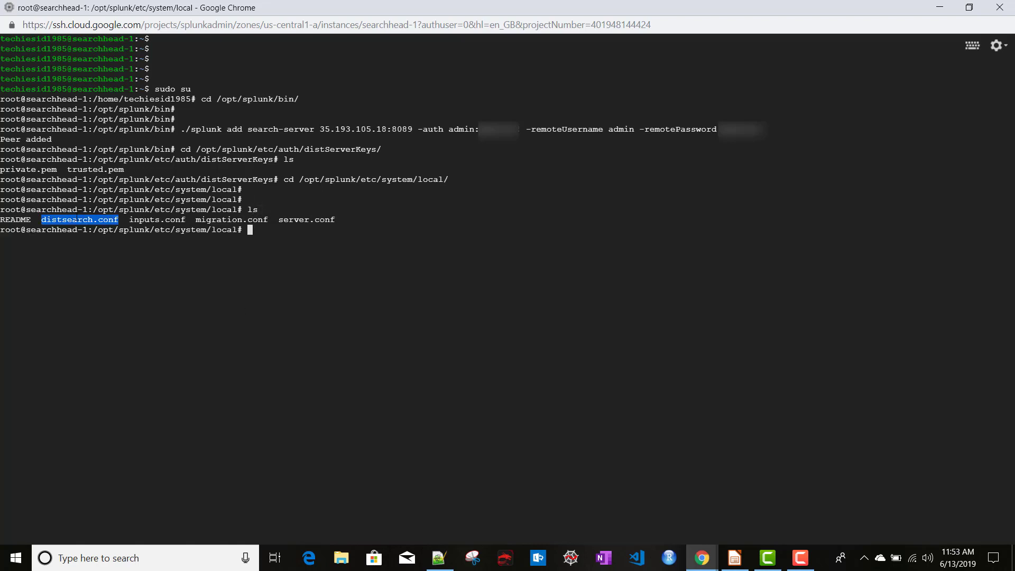
{"action": "type", "text": "vi d"}
{"action": "key", "text": "Tab"}
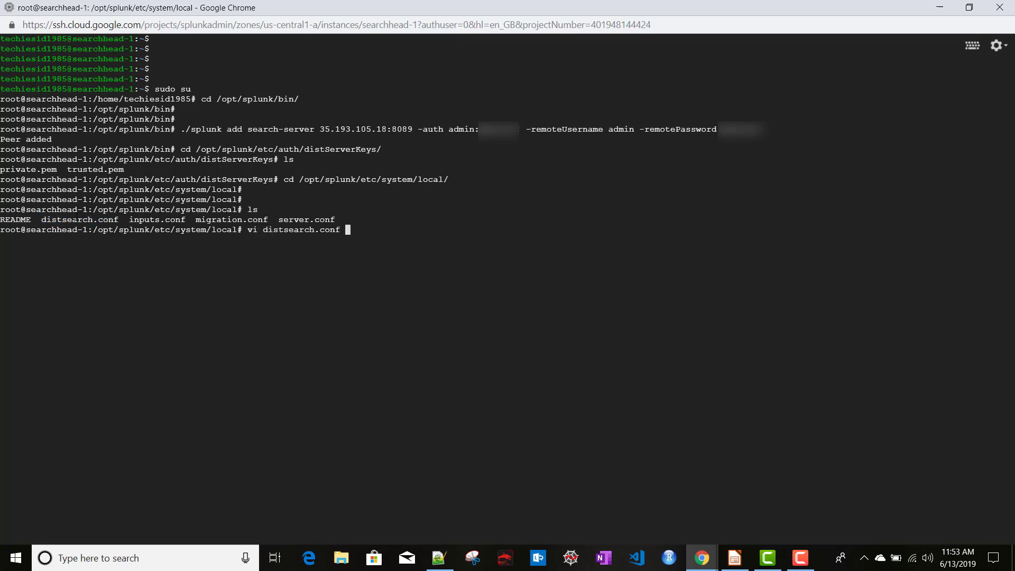
{"action": "key", "text": "Return"}
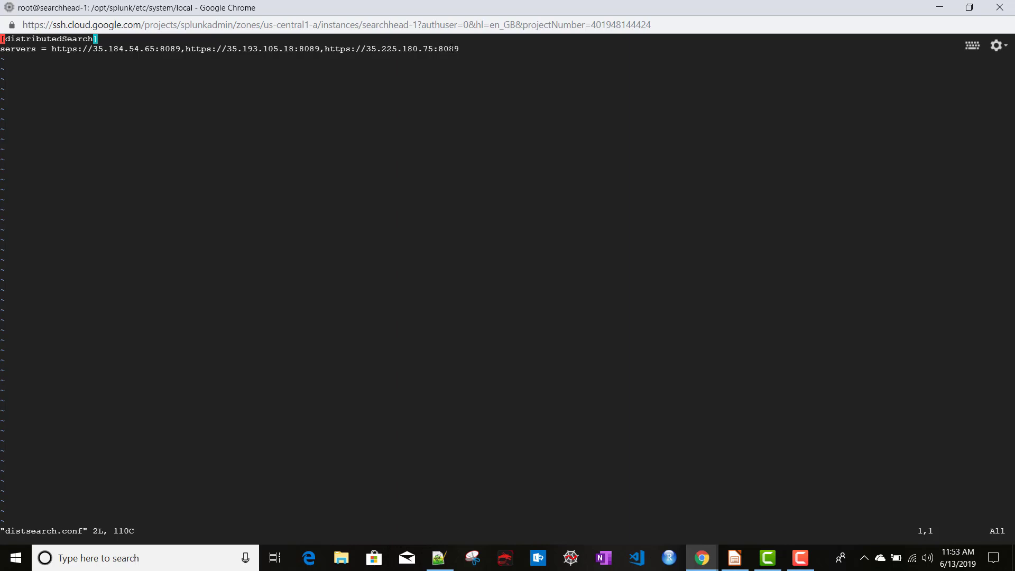
{"action": "type", "text": ":q"}
{"action": "key", "text": "Return"}
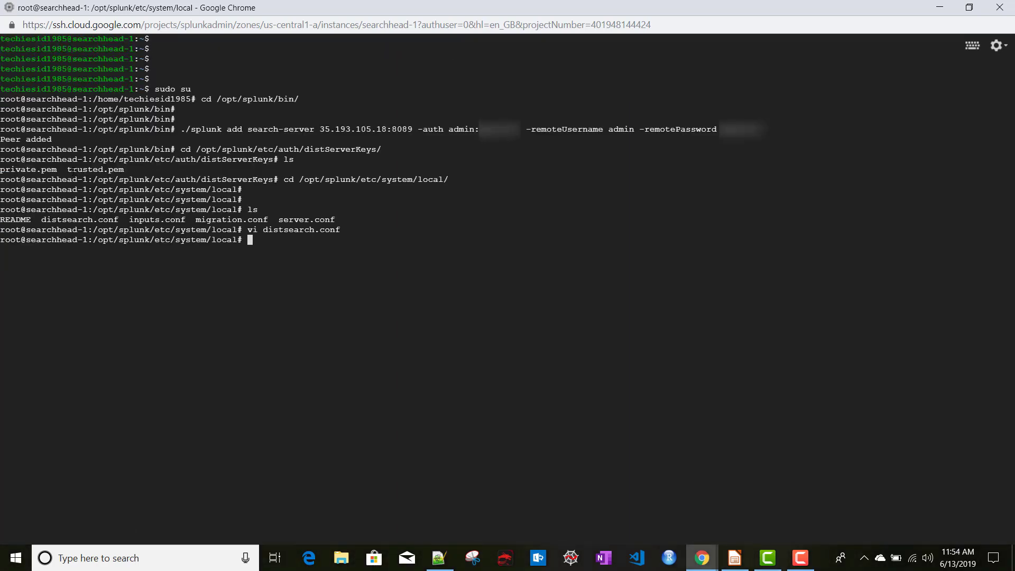
{"action": "left_click_drag", "start_coordinate": [69, 169], "coordinate": [125, 170]}
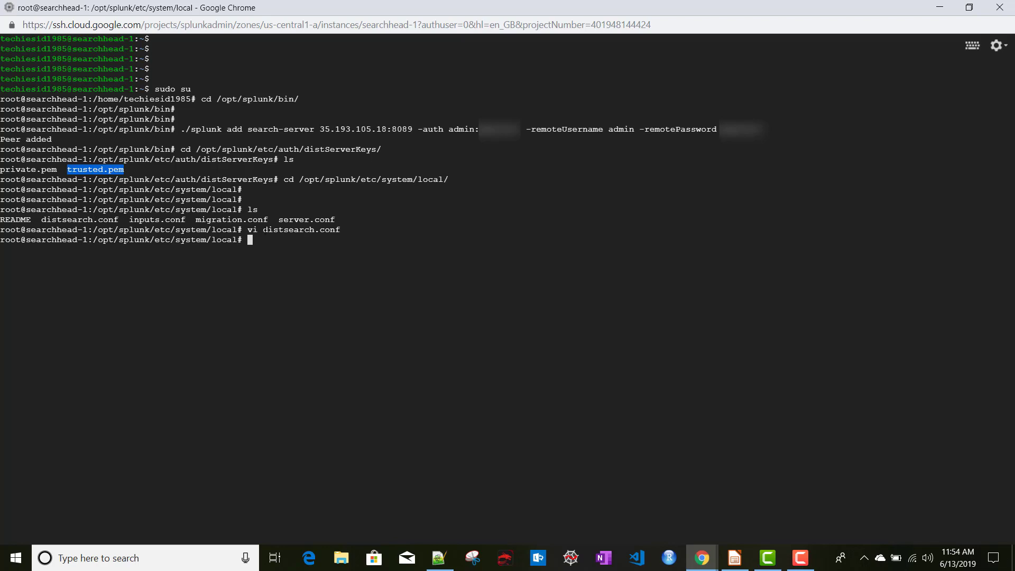
{"action": "left_click_drag", "start_coordinate": [263, 230], "coordinate": [344, 229]}
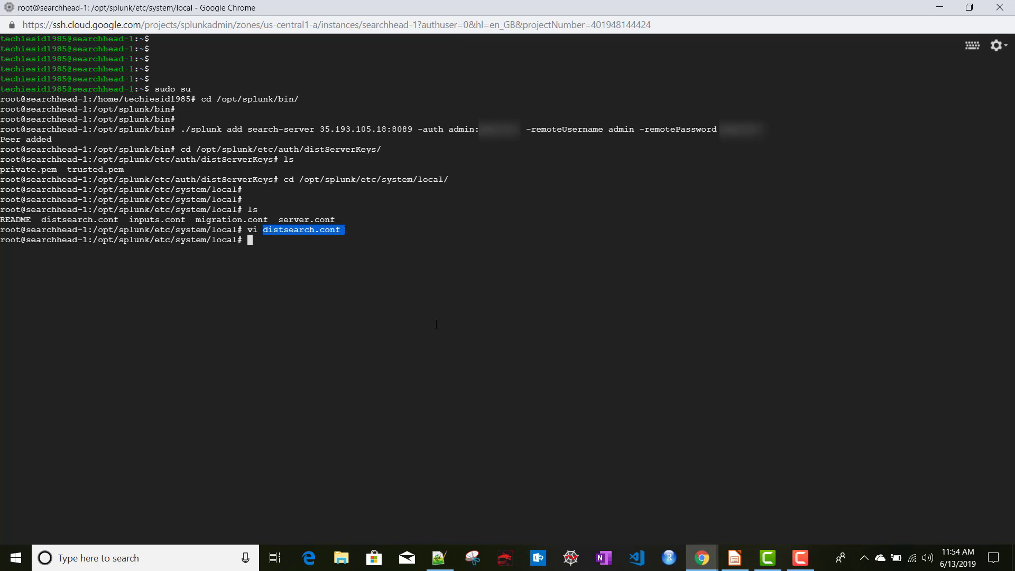
- Review the three Up, Healthy indexers on Search peers, then open Apps > Search & Reporting
{"action": "mouse_move", "coordinate": [701, 557]}
{"action": "left_click", "coordinate": [572, 514]}
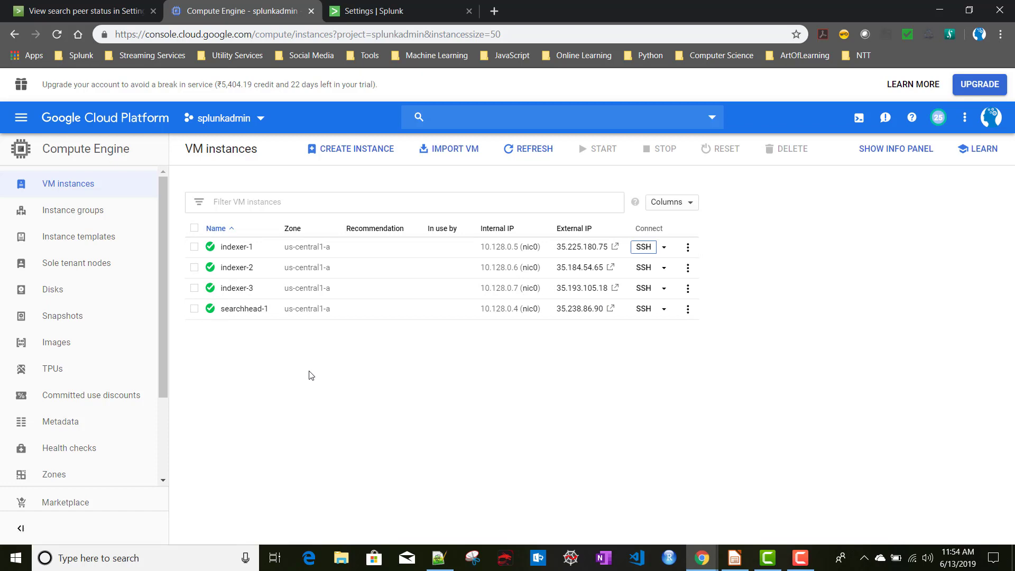
{"action": "left_click", "coordinate": [392, 10]}
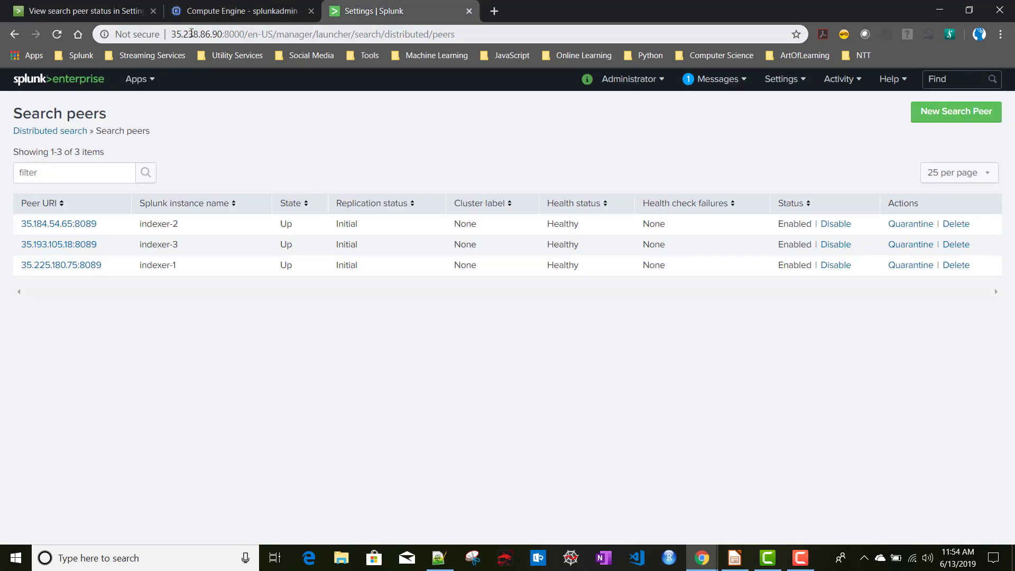
{"action": "left_click", "coordinate": [442, 557]}
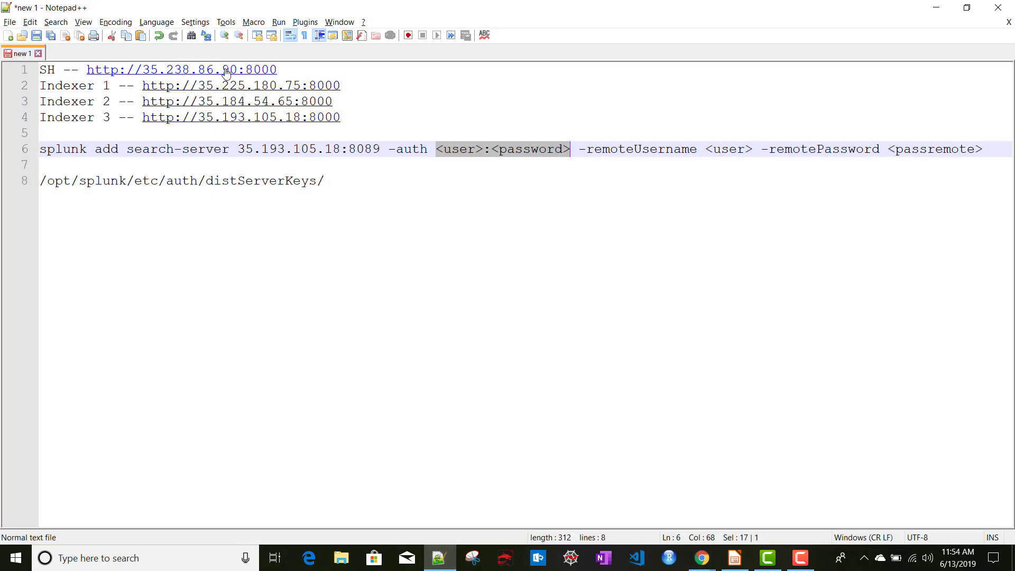
{"action": "left_click", "coordinate": [439, 557]}
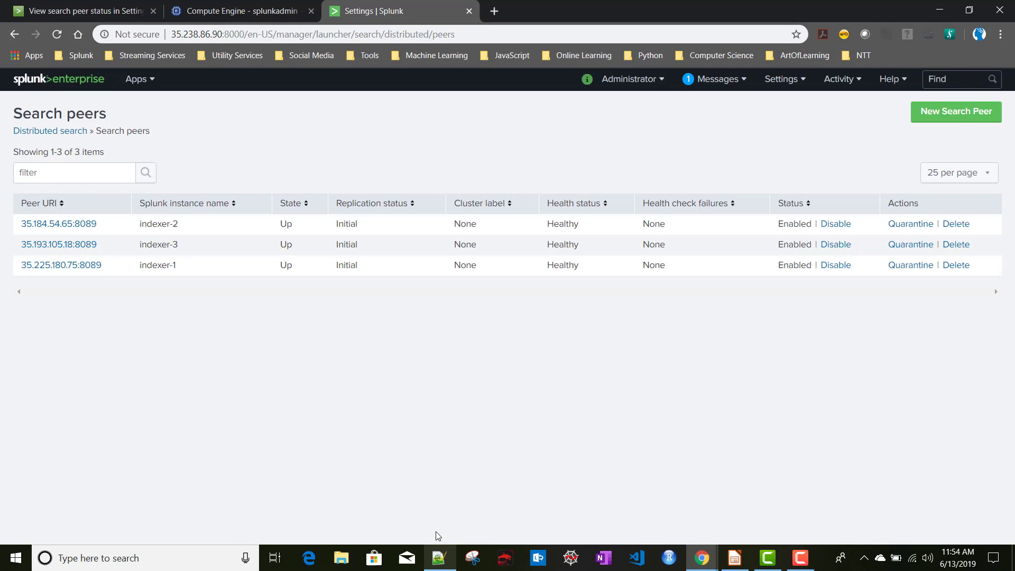
{"action": "left_click", "coordinate": [138, 81]}
{"action": "left_click", "coordinate": [120, 108]}
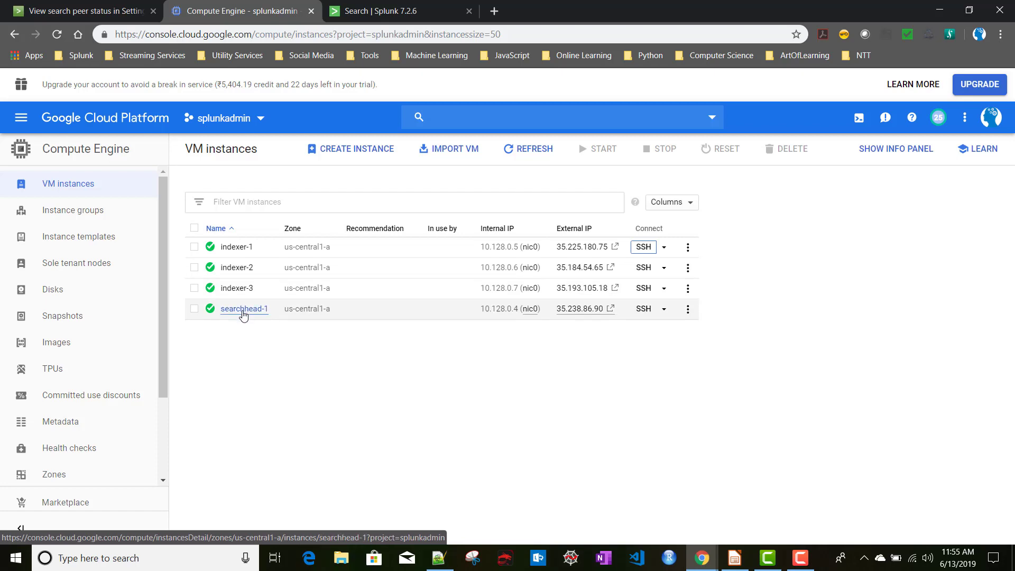
- Search index=_internal and confirm the host field lists searchhead-1, indexer-1, indexer-2 and indexer-3
{"action": "left_click", "coordinate": [364, 11]}
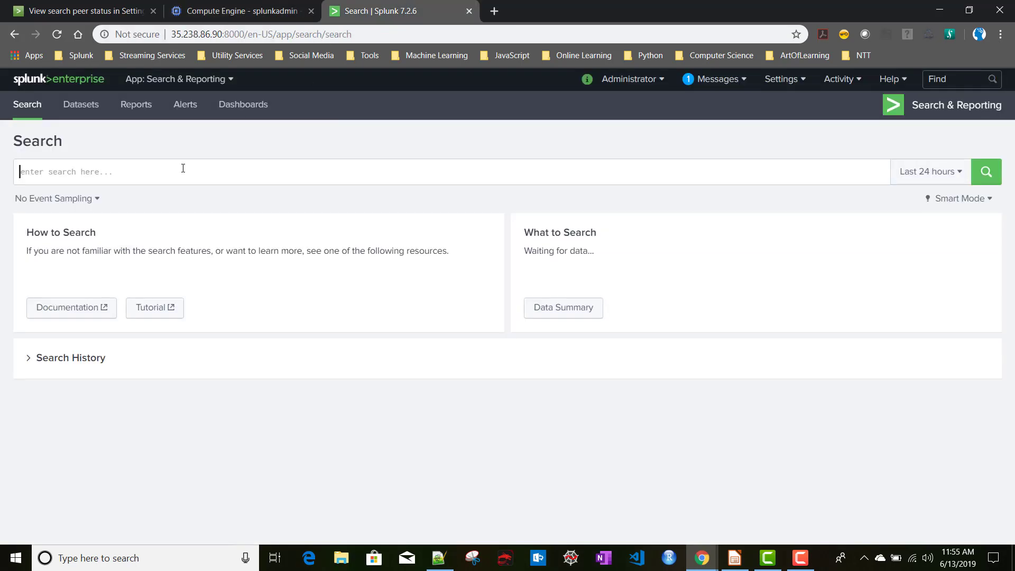
{"action": "type", "text": "inde"}
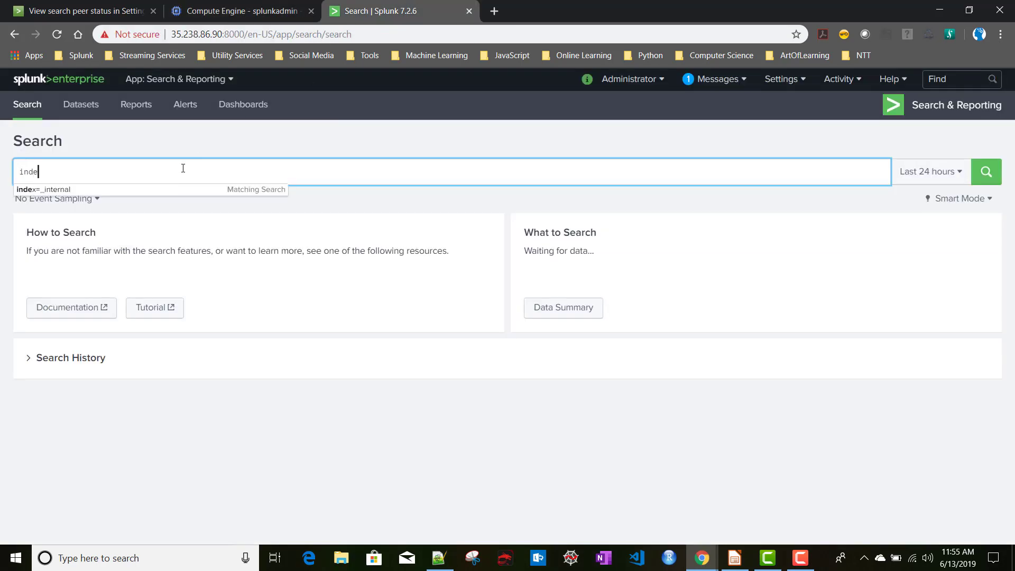
{"action": "type", "text": "x=_internal"}
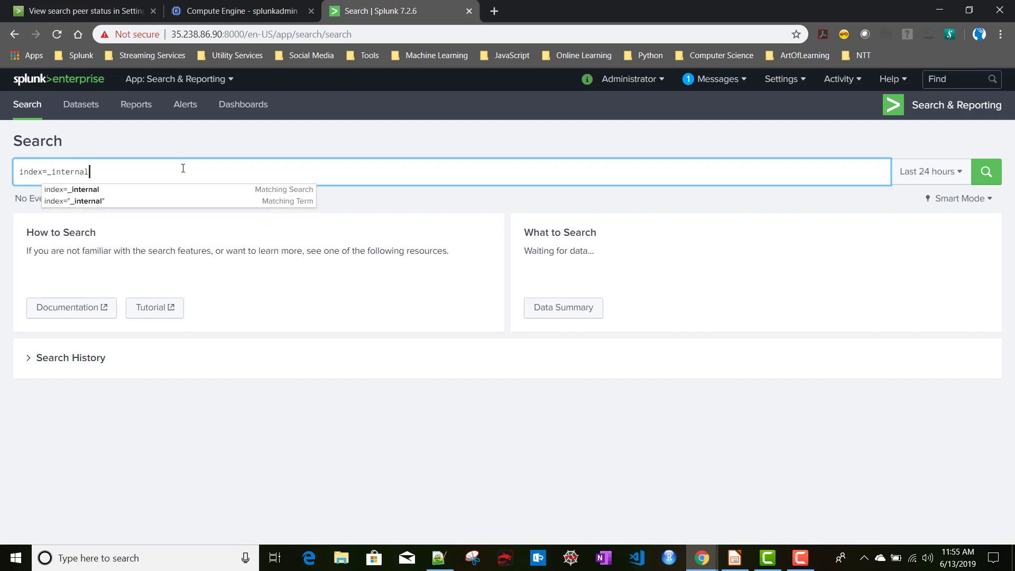
{"action": "key", "text": "Return"}
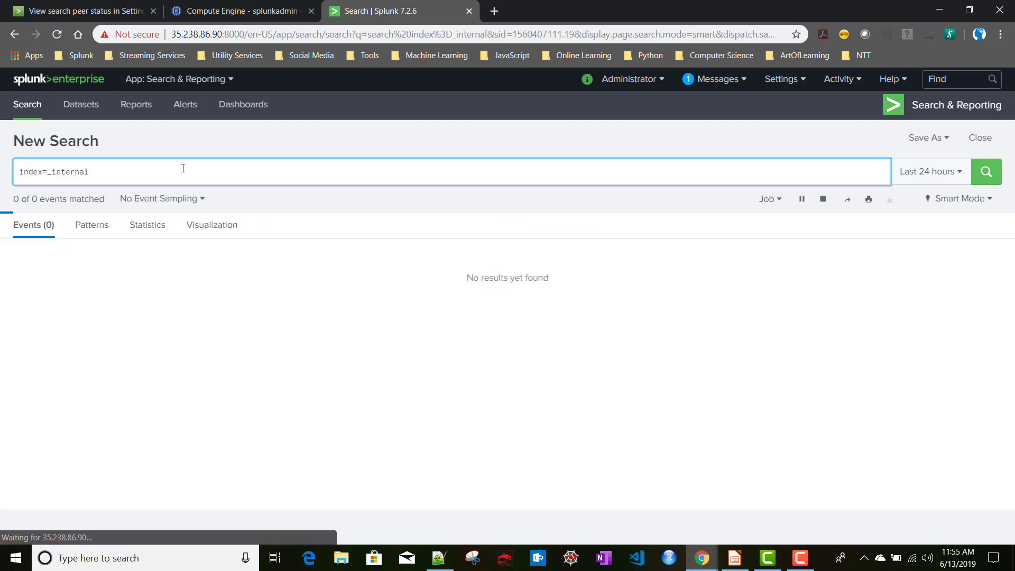
{"action": "scroll", "coordinate": [143, 344], "scroll_direction": "down", "scroll_amount": 1}
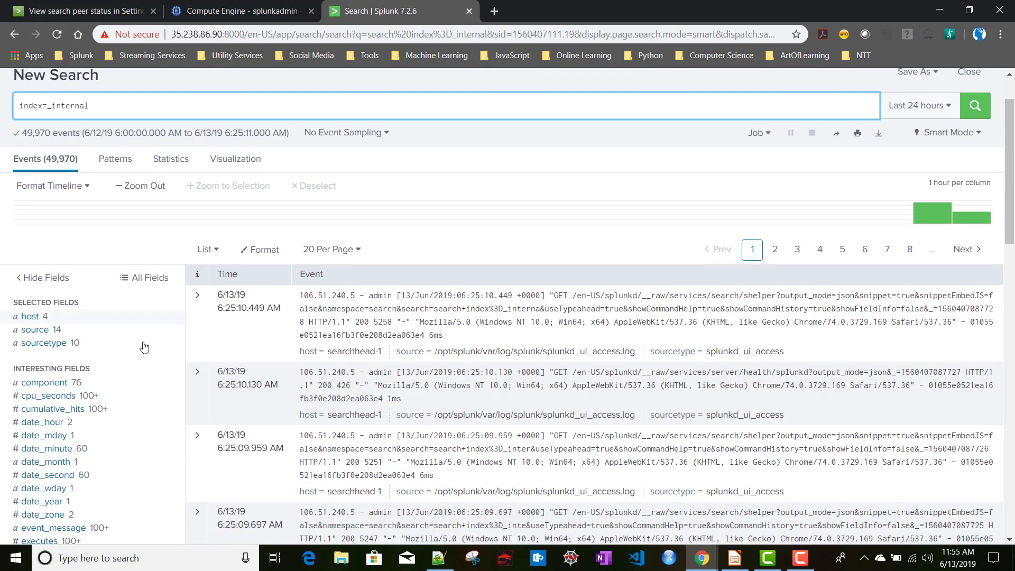
{"action": "left_click", "coordinate": [30, 316]}
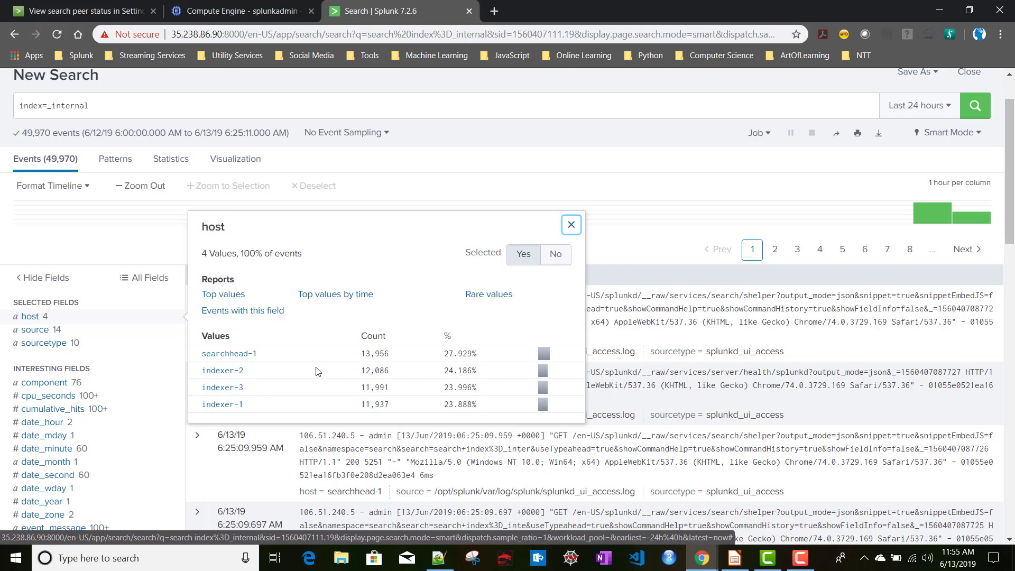
{"action": "left_click", "coordinate": [188, 110]}
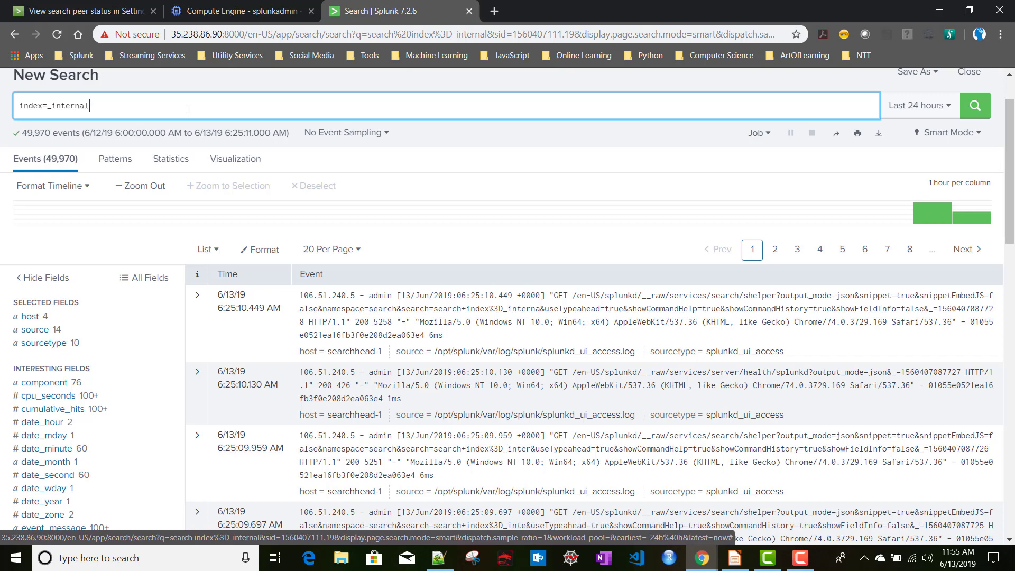
{"action": "scroll", "coordinate": [326, 246], "scroll_direction": "up", "scroll_amount": 1}
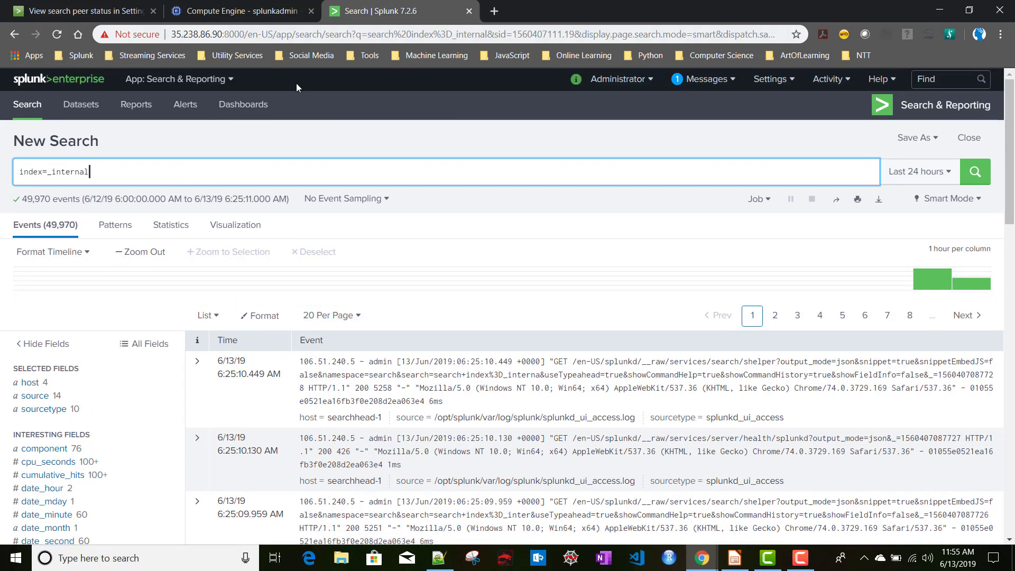
- In a new tab, check Distributed search's Search peers show all three indexers Successful, then return to search results
{"action": "left_click", "coordinate": [773, 79]}
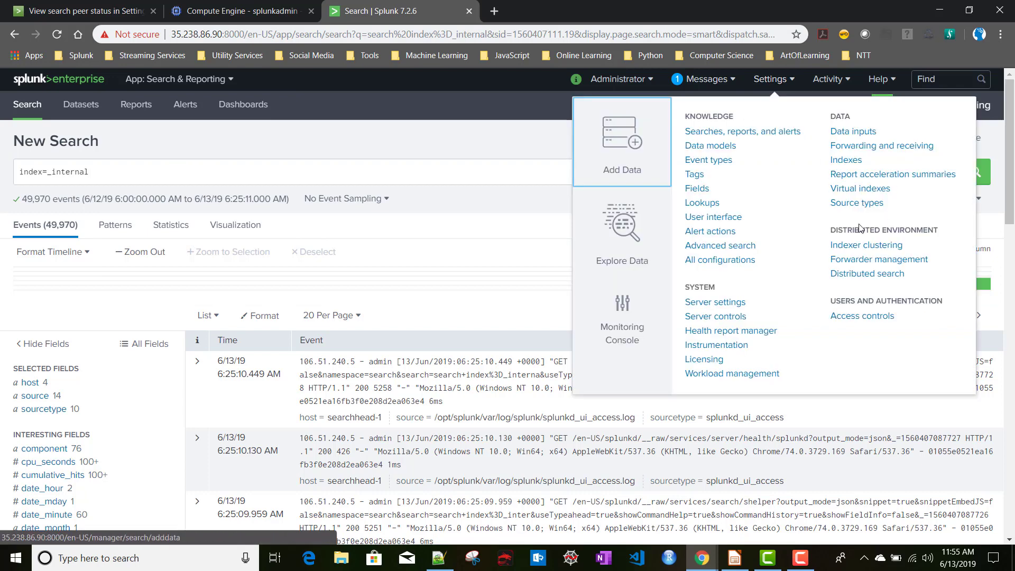
{"action": "right_click", "coordinate": [867, 274]}
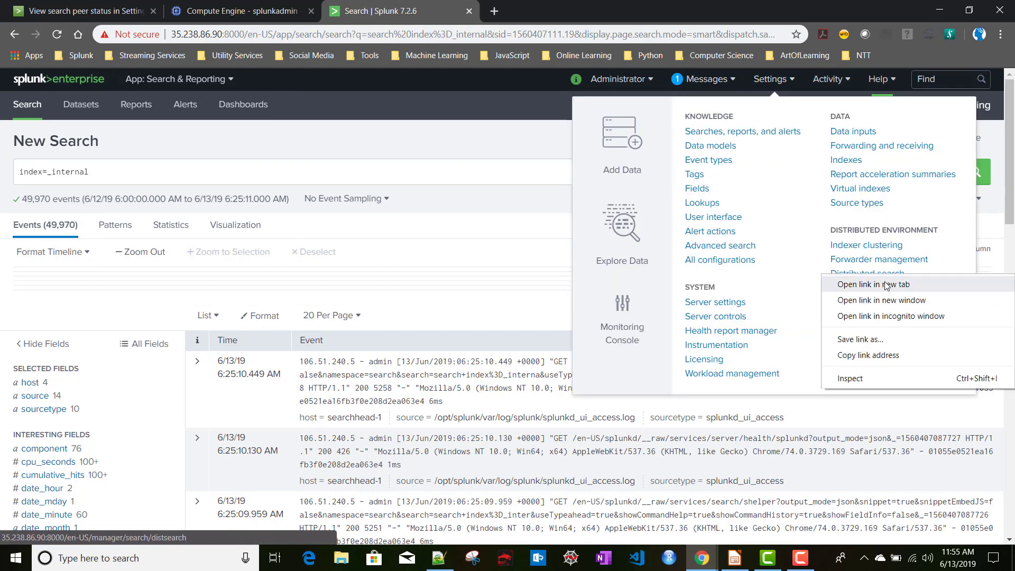
{"action": "left_click", "coordinate": [886, 285]}
{"action": "left_click", "coordinate": [569, 14]}
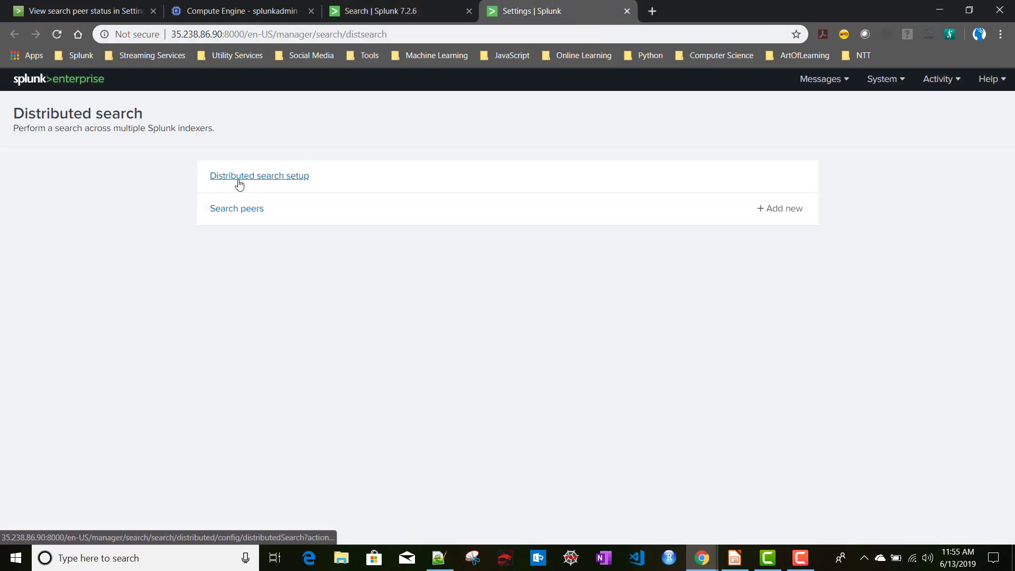
{"action": "left_click", "coordinate": [242, 210]}
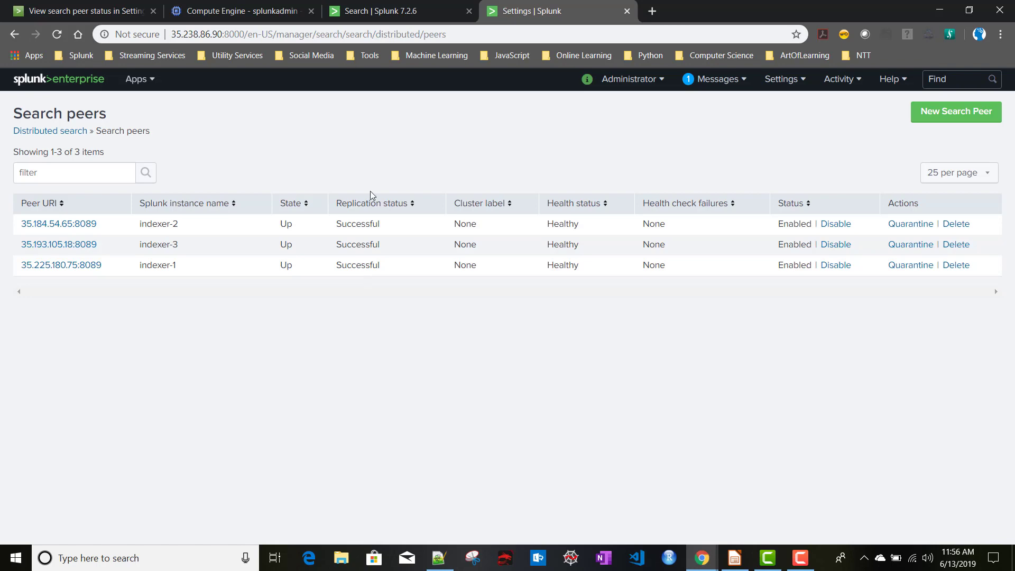
{"action": "left_click", "coordinate": [382, 10]}
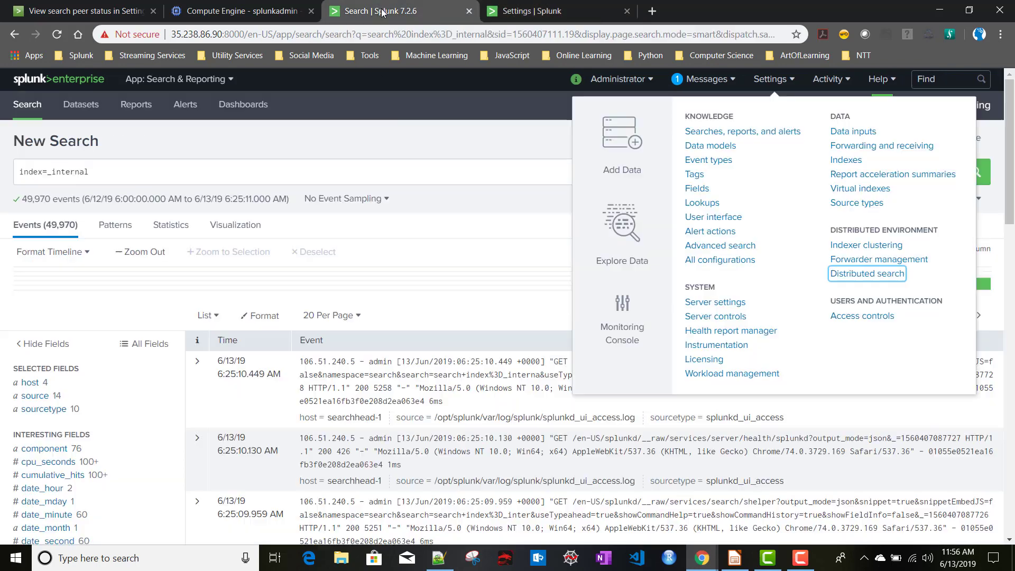
{"action": "left_click", "coordinate": [461, 173]}
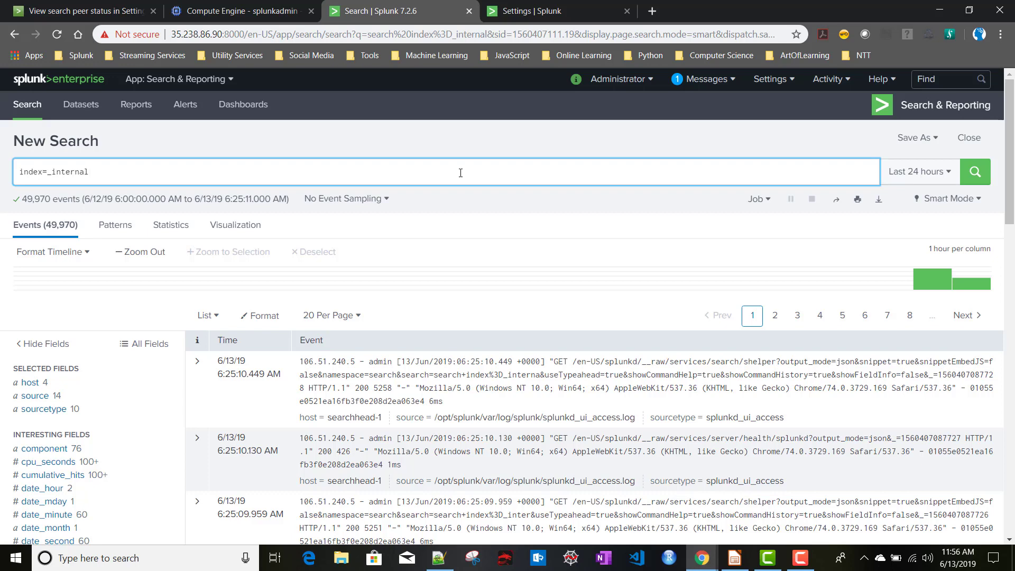